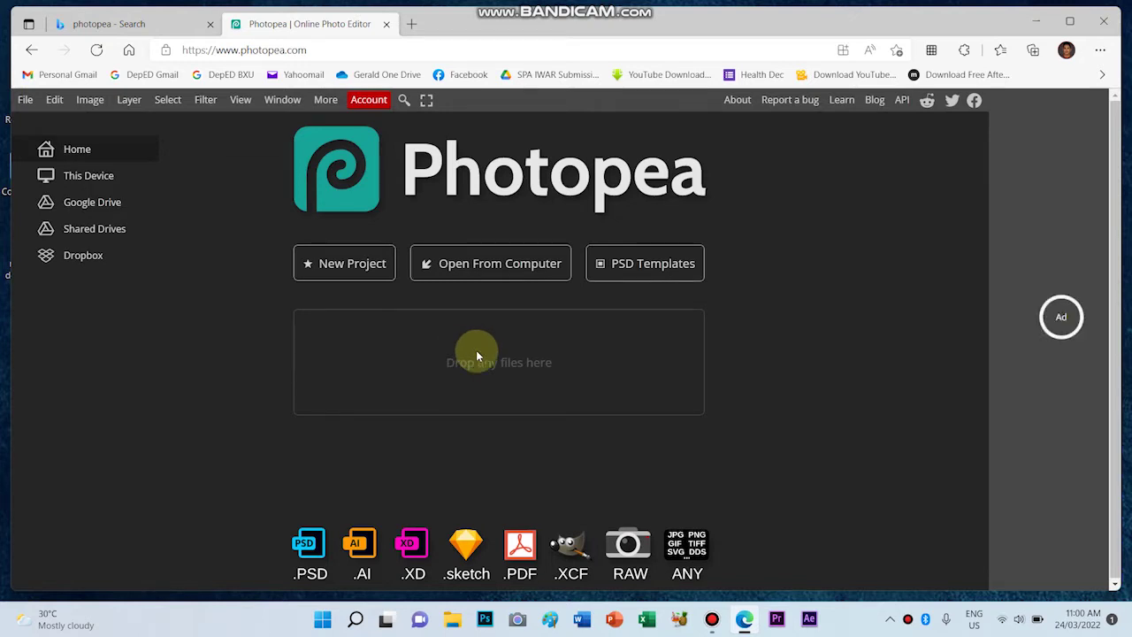
Open the red t-shirt photo from the Downloads folder as a single Background layer.
click(486, 270)
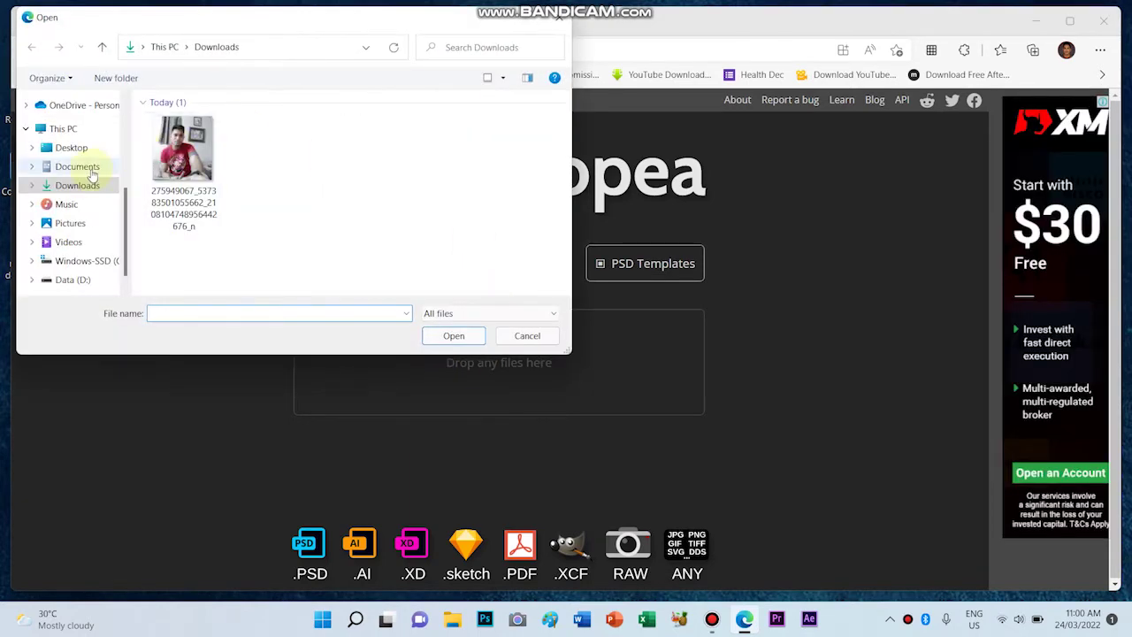
click(80, 172)
click(78, 186)
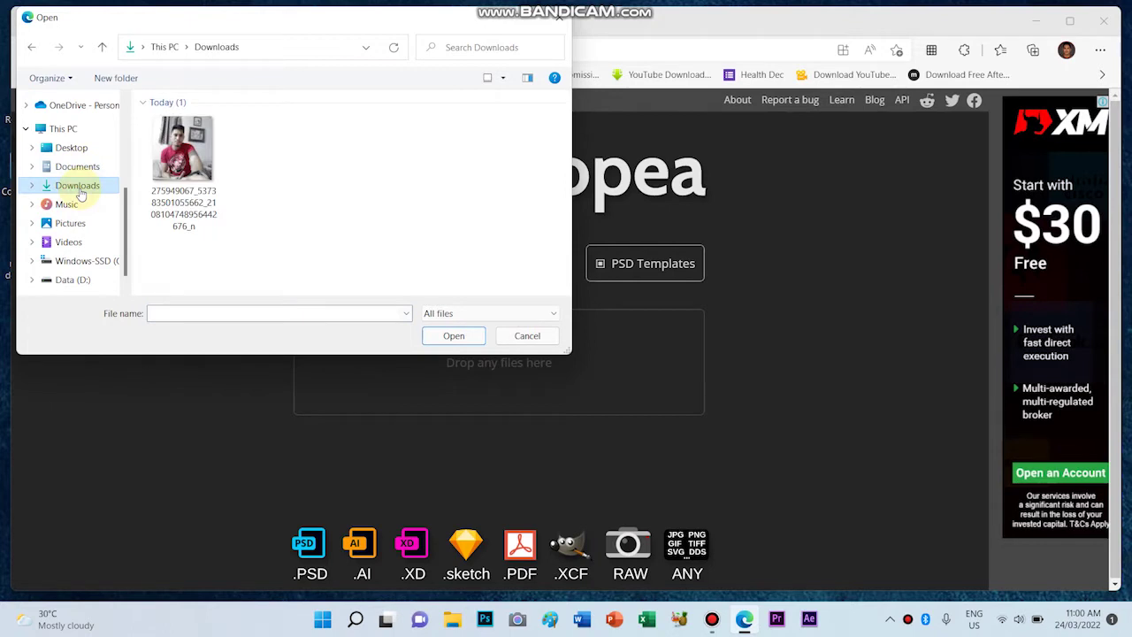
click(189, 157)
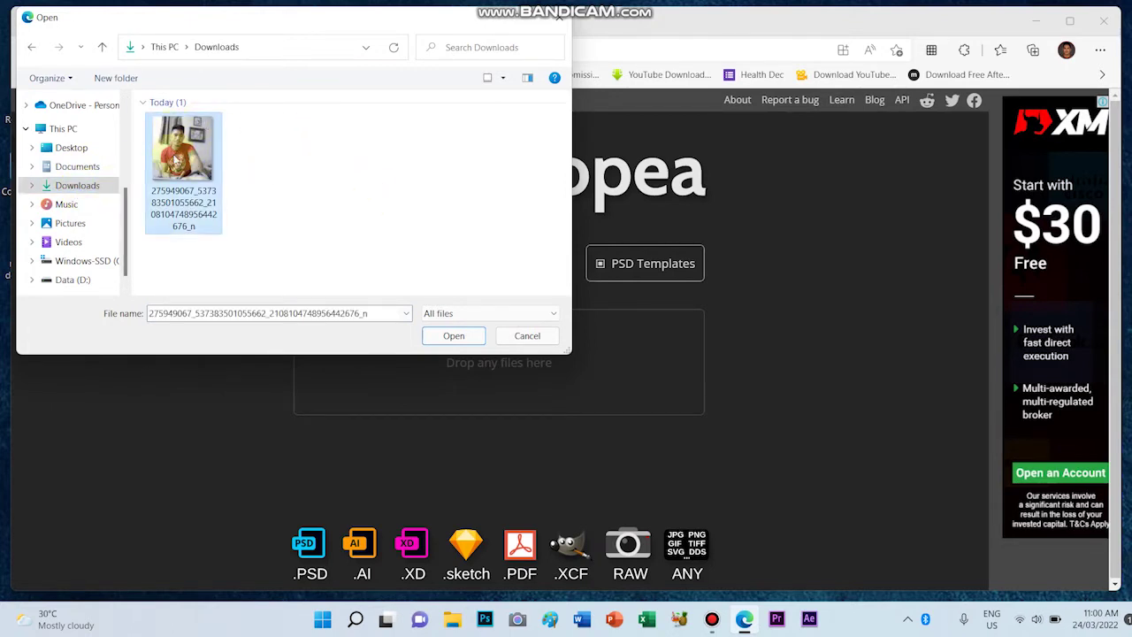
click(450, 341)
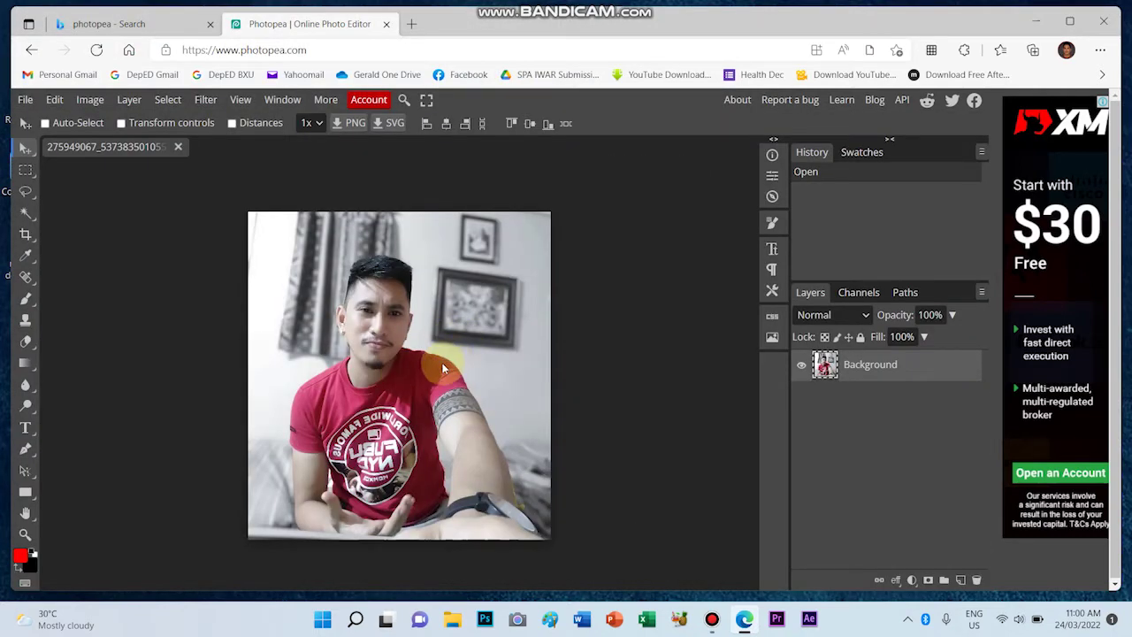
Zoom in and centre the view so the red t-shirt fills the canvas.
scroll(385, 387, up, 1)
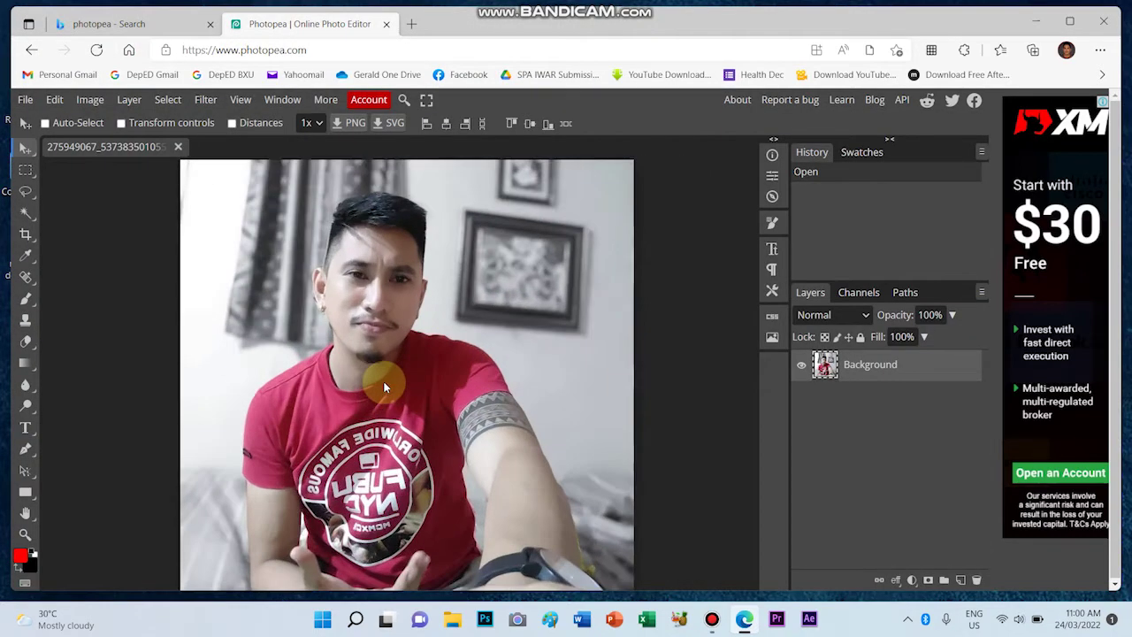
scroll(381, 377, up, 1)
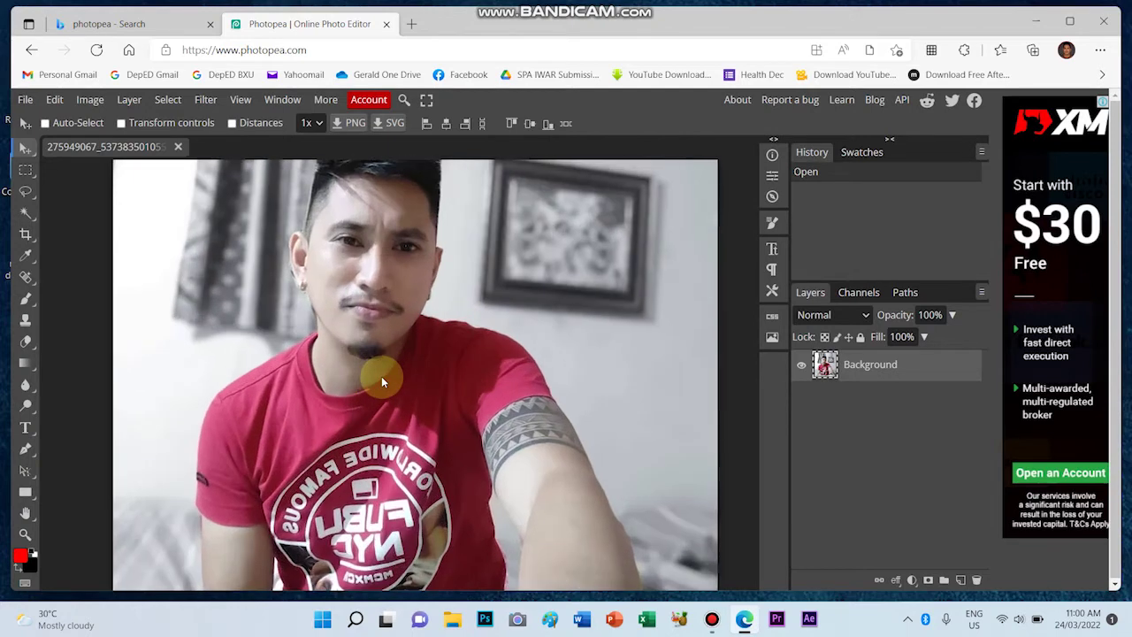
scroll(382, 375, up, 2)
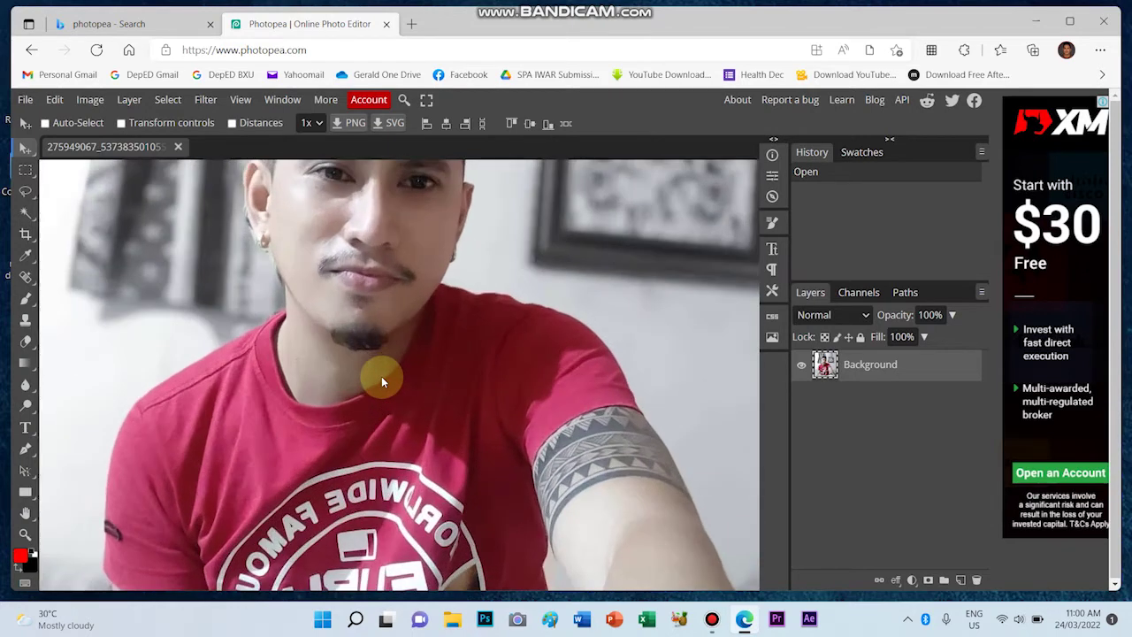
scroll(382, 376, down, 2)
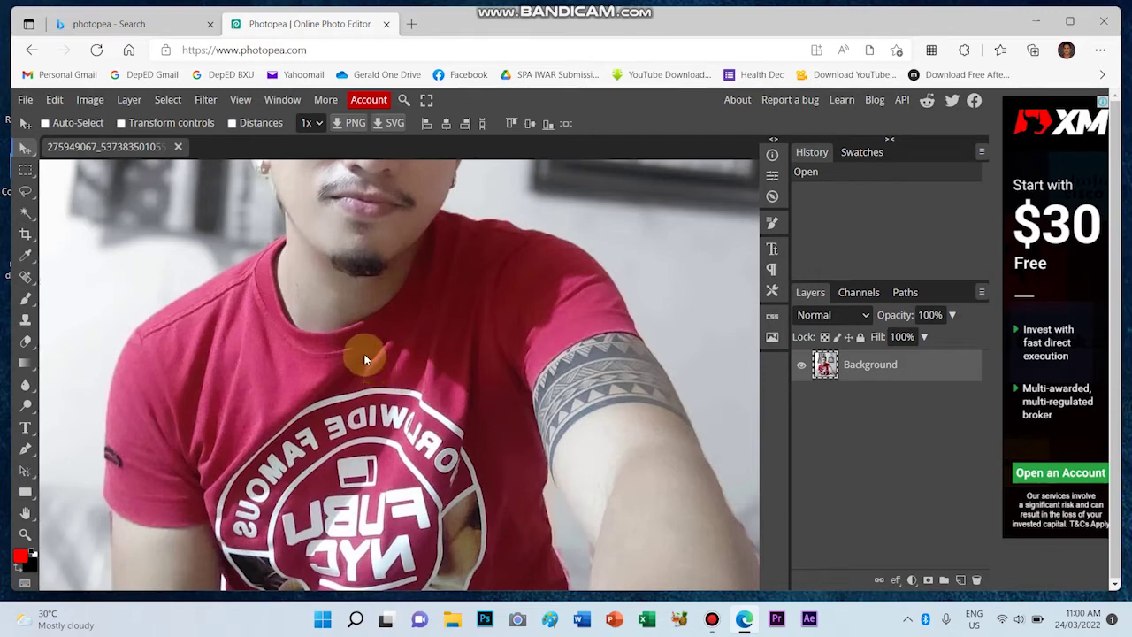
right_click(25, 218)
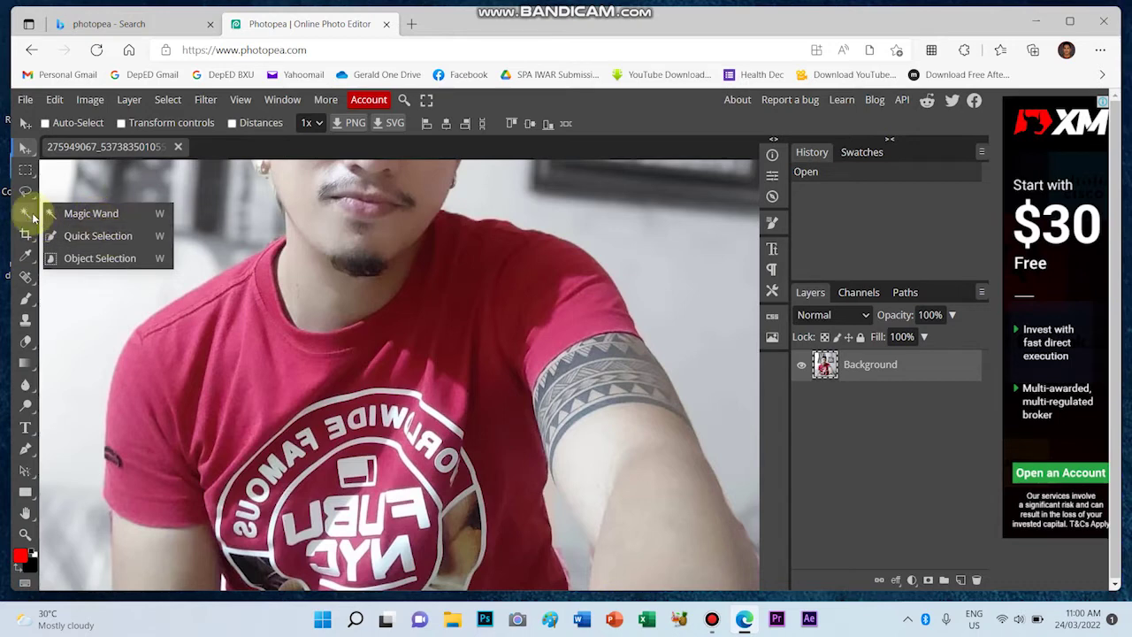
Select the red t-shirt with Quick Selection, adding the missed lower part of the shirt.
click(94, 237)
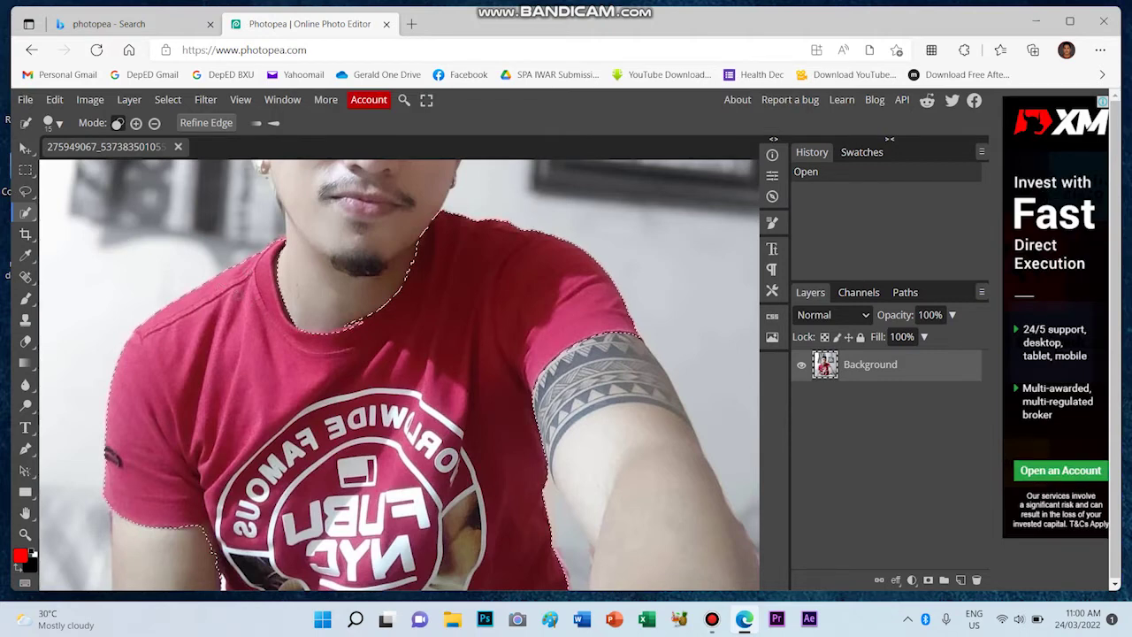
drag(257, 275, 204, 371)
drag(248, 336, 204, 366)
scroll(461, 353, down, 5)
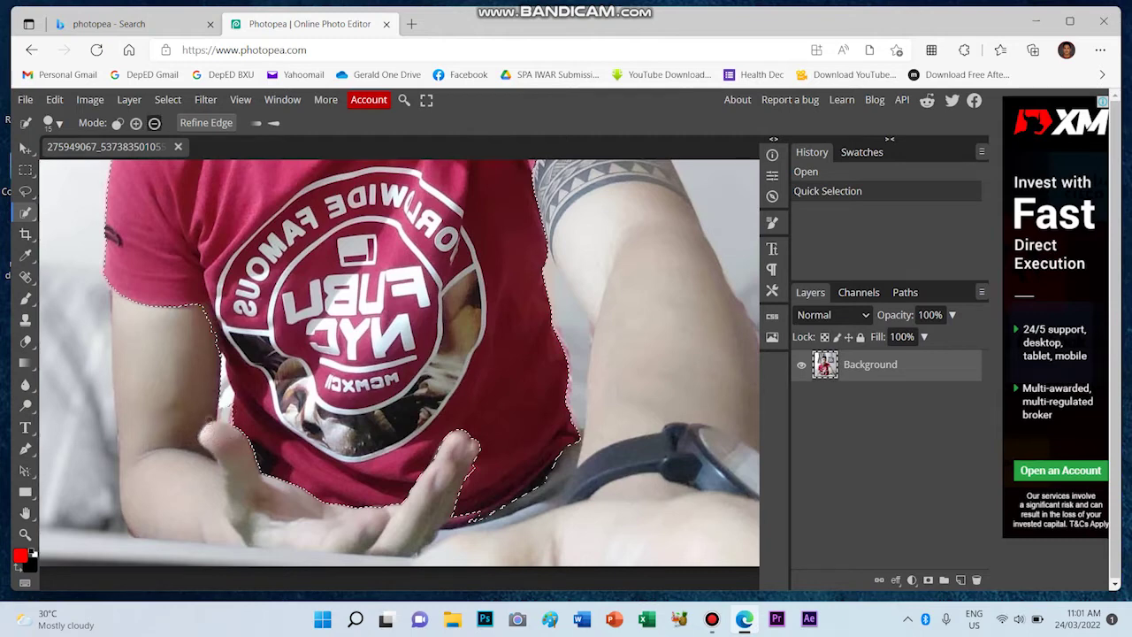
alt+click(216, 377)
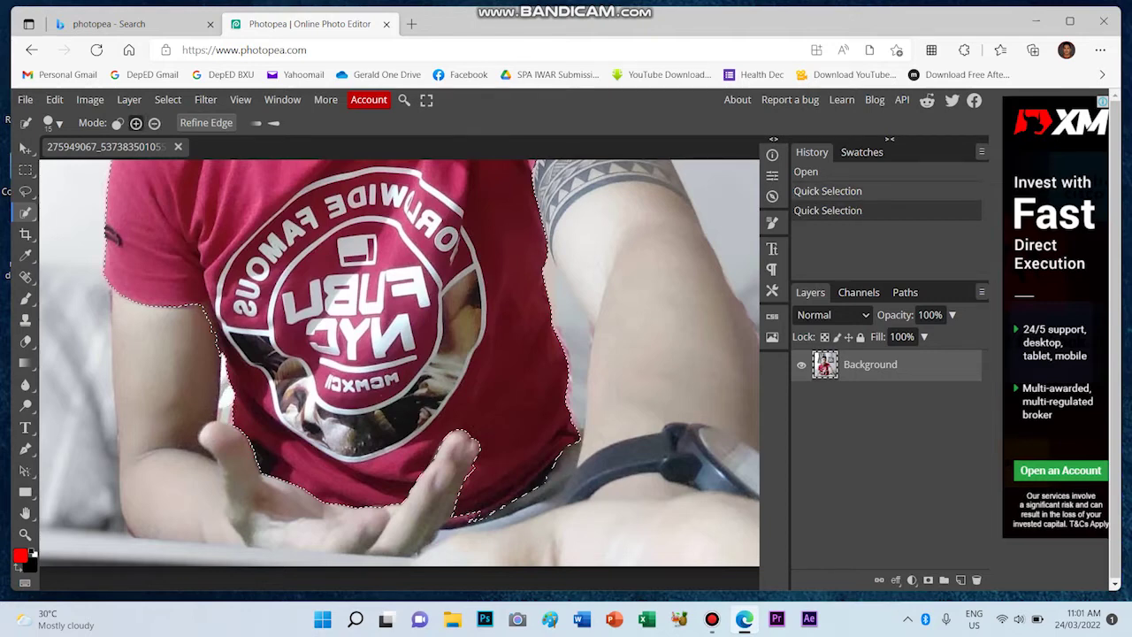
scroll(515, 405, up, 5)
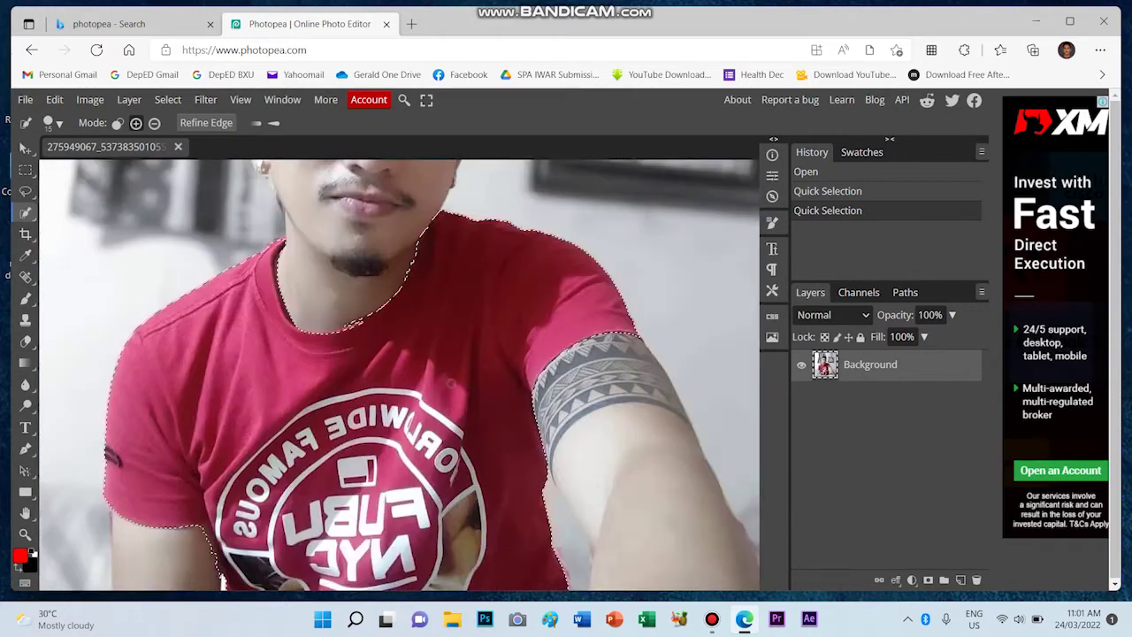
scroll(402, 359, up, 2)
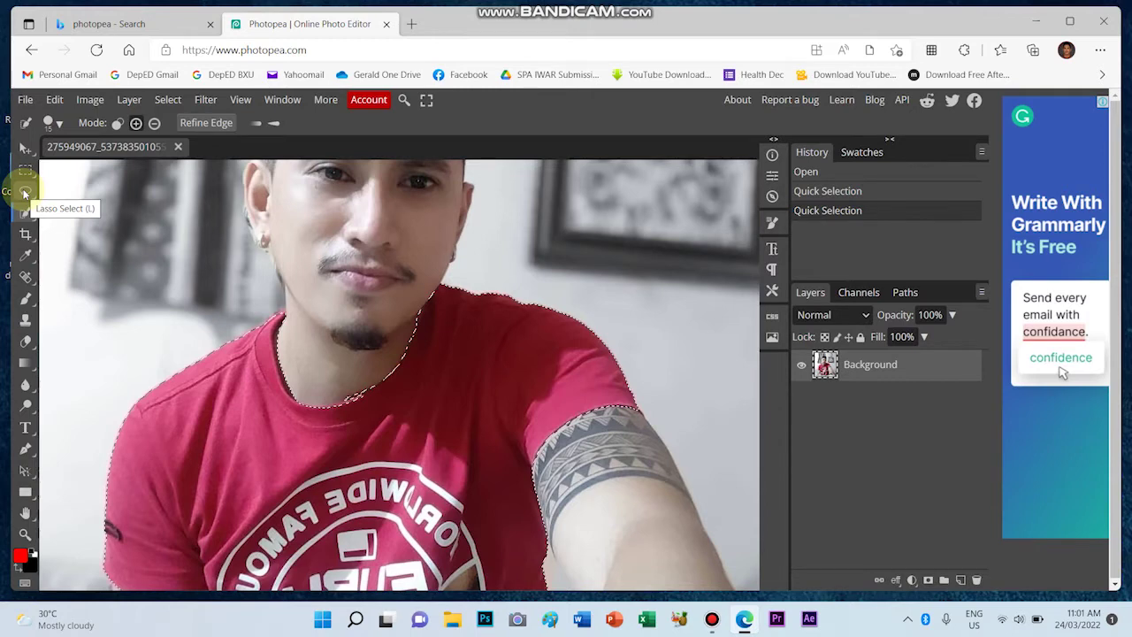
Subtract the neck skin from the selection by lassoing along the left collar edge.
click(25, 193)
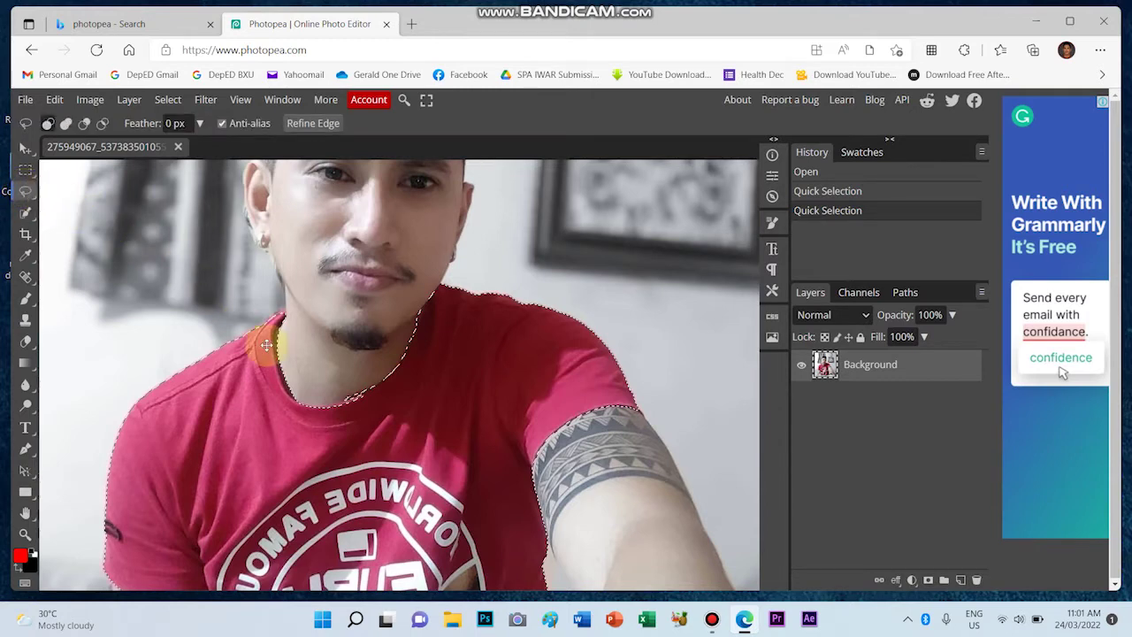
scroll(279, 358, up, 5)
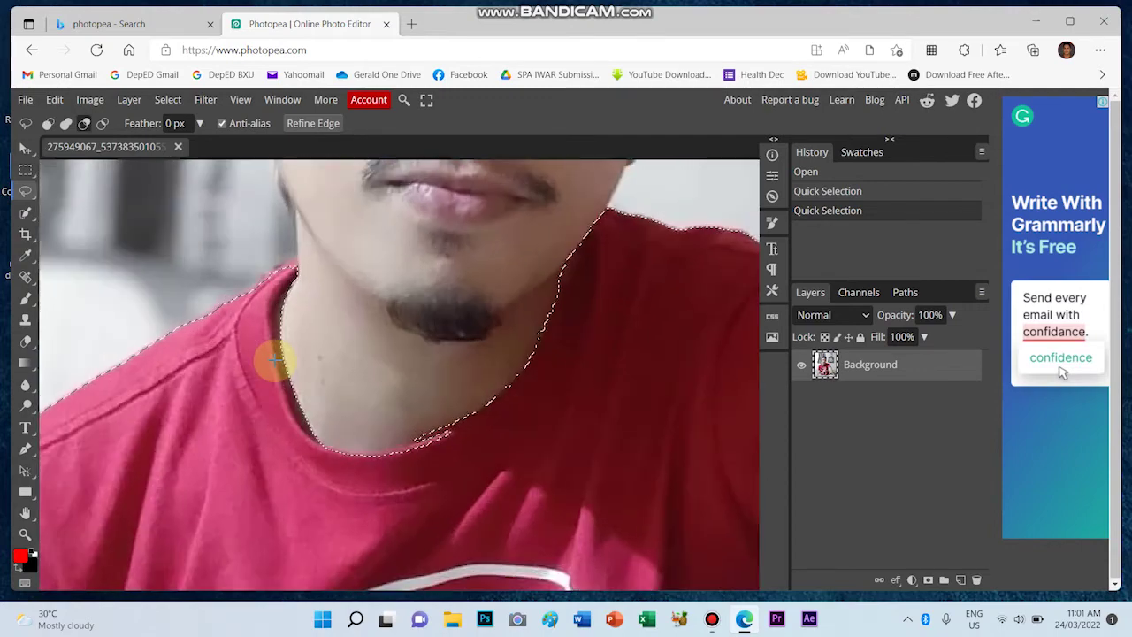
scroll(274, 358, up, 2)
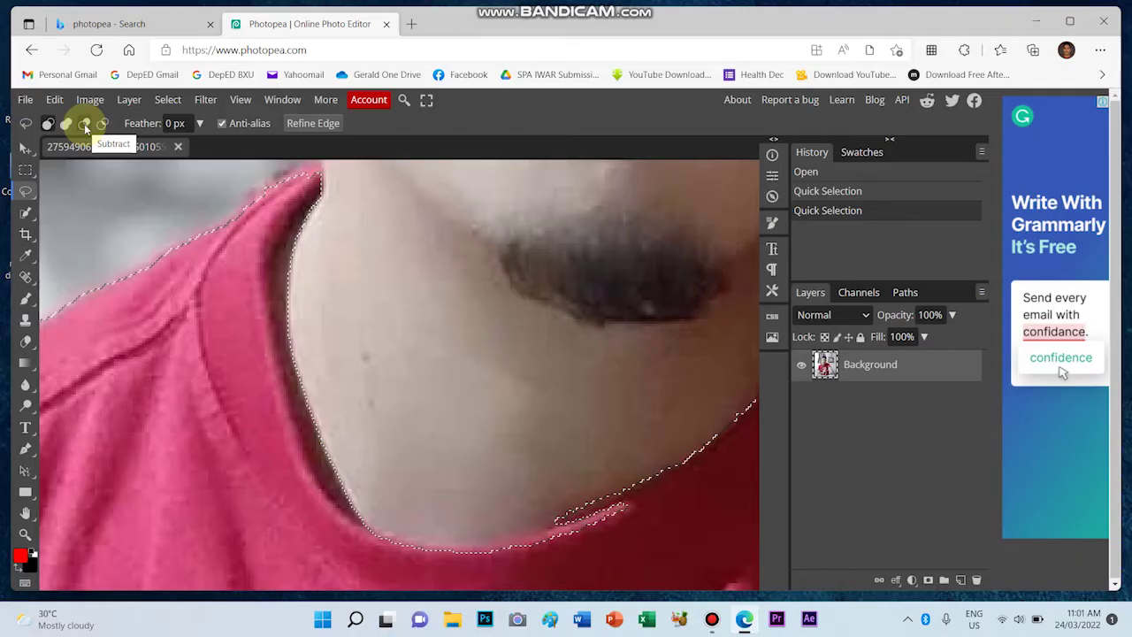
click(85, 126)
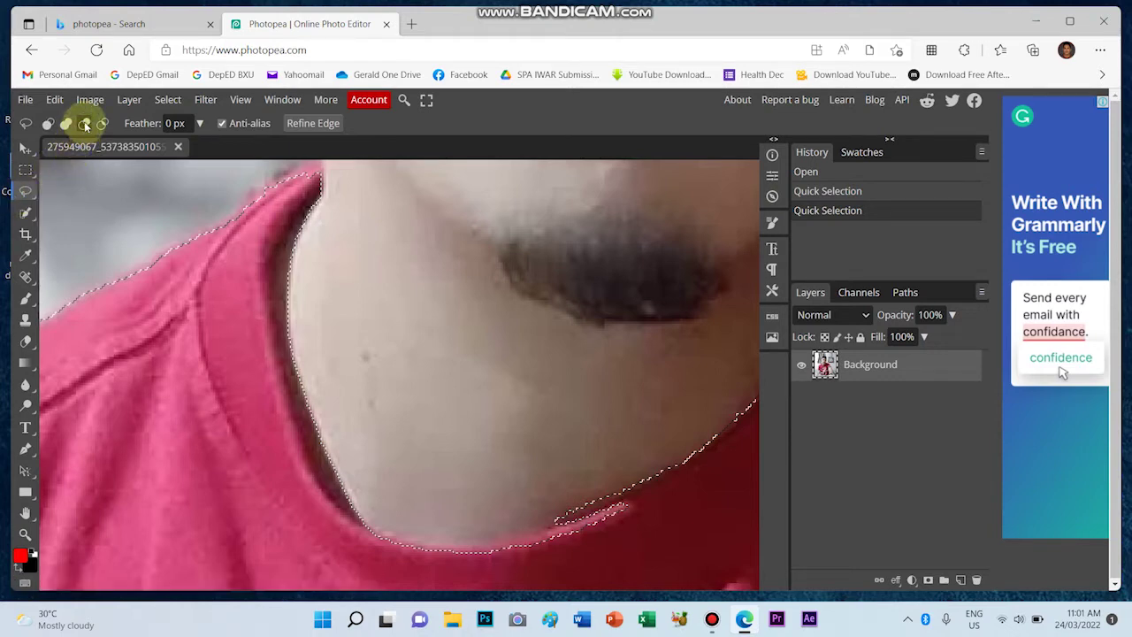
mouse_move(278, 198)
mouse_down()
mouse_move(325, 183)
mouse_move(273, 269)
mouse_move(307, 452)
mouse_move(346, 511)
mouse_move(383, 513)
mouse_move(407, 449)
mouse_move(402, 275)
mouse_move(372, 211)
mouse_move(320, 182)
mouse_up()
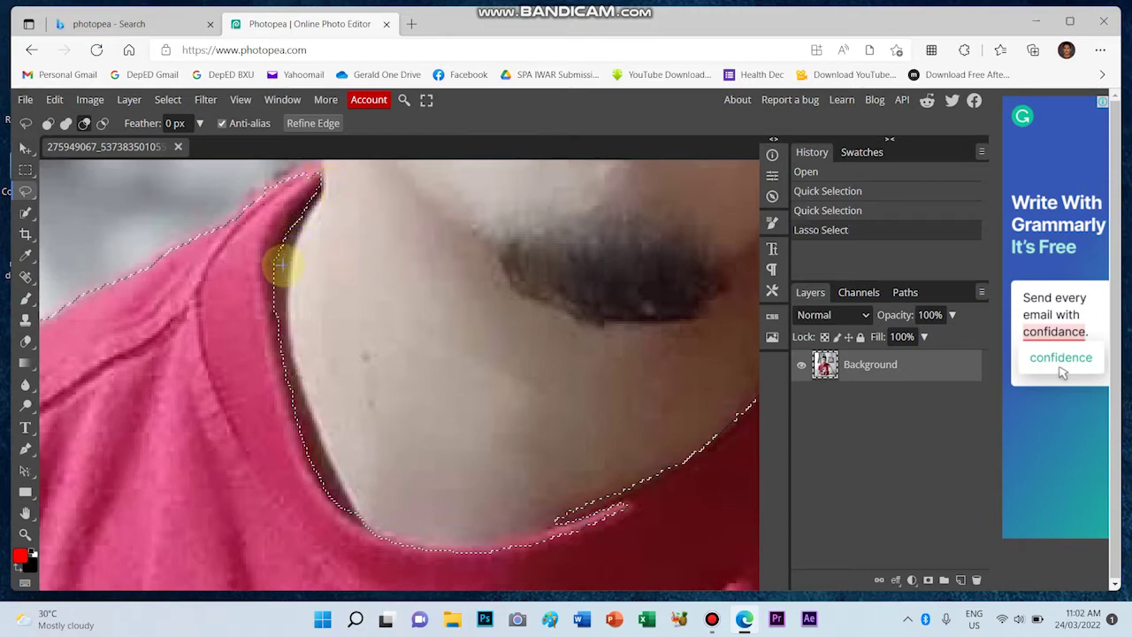
mouse_move(276, 327)
mouse_down()
mouse_move(331, 503)
mouse_move(370, 533)
mouse_up()
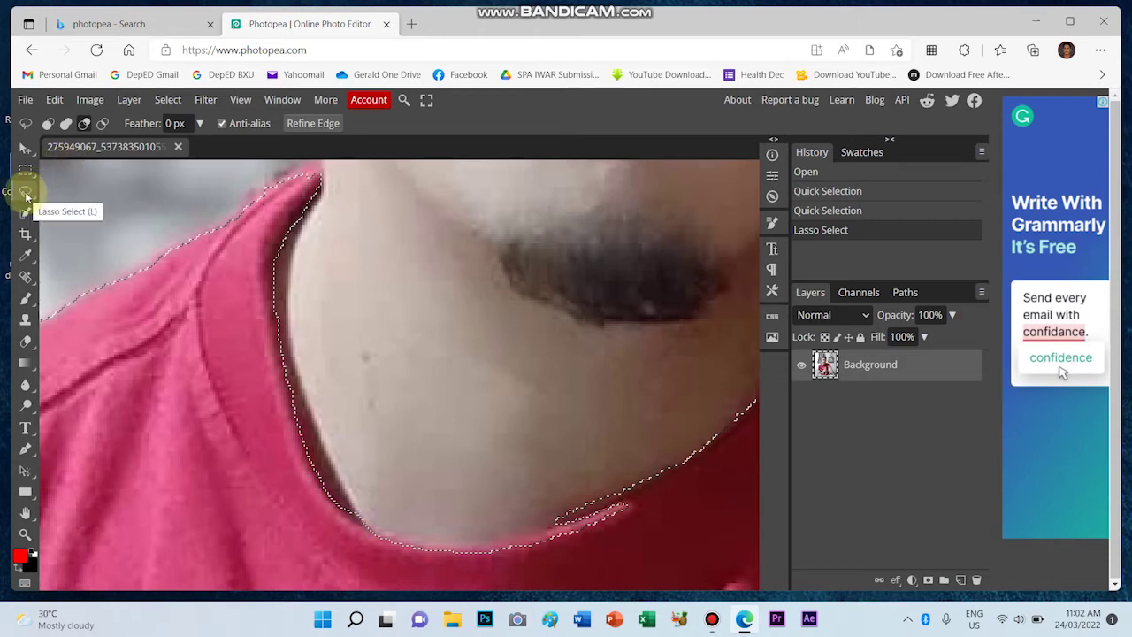
scroll(553, 492, down, 2)
Lasso the unselected red strip below the chin back into the shirt selection.
mouse_move(592, 469)
mouse_down()
mouse_move(608, 437)
mouse_move(502, 465)
mouse_move(541, 474)
mouse_move(608, 435)
mouse_move(496, 473)
mouse_up()
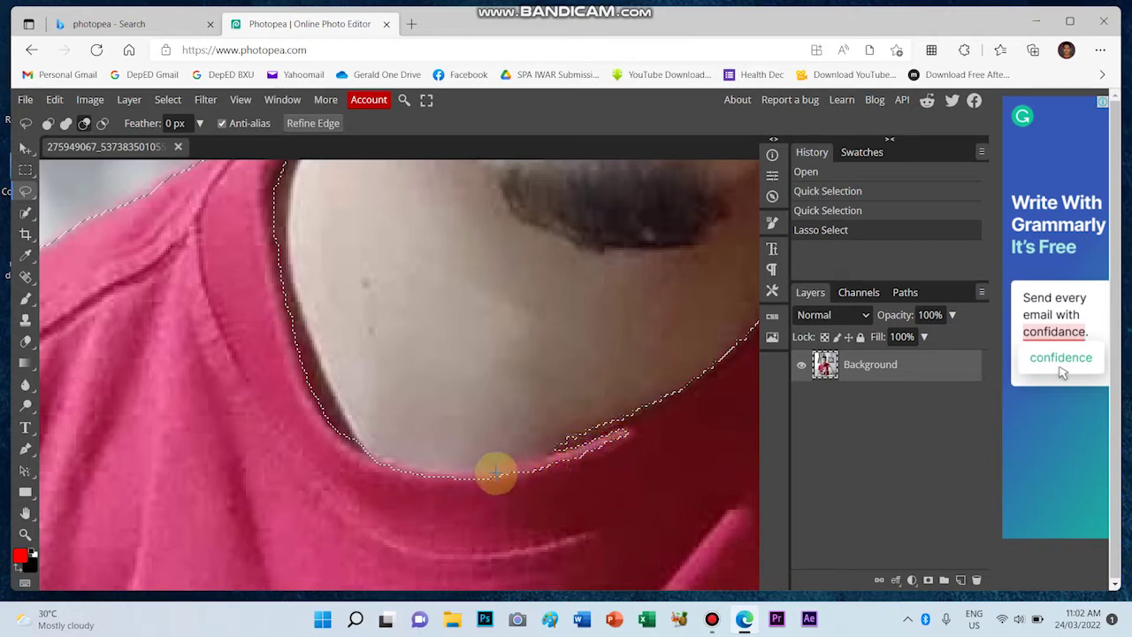
click(25, 192)
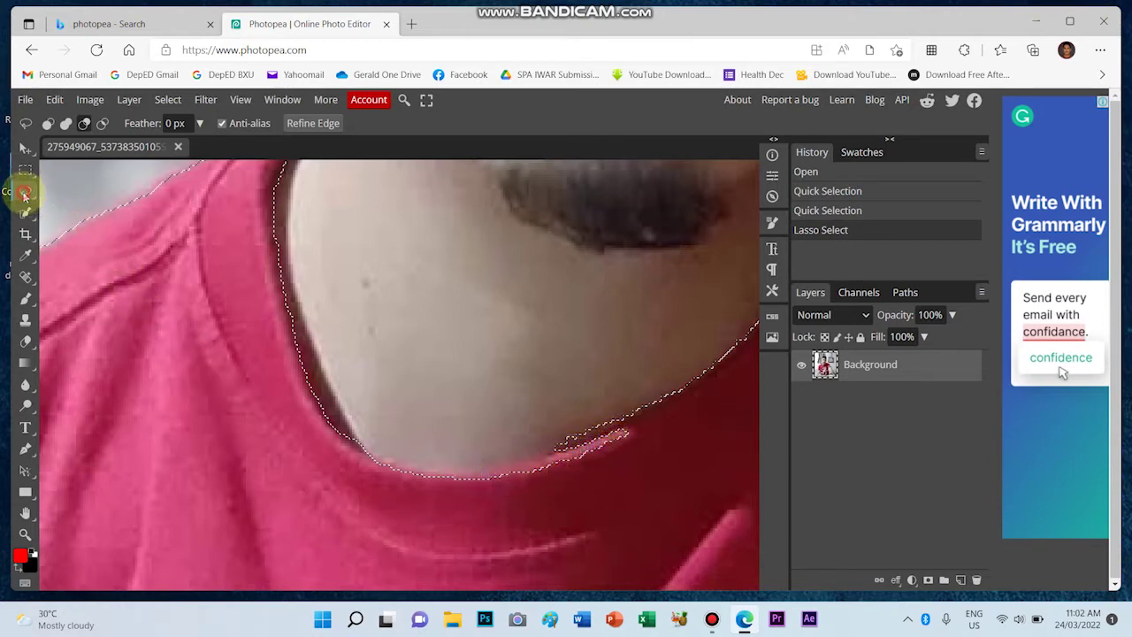
click(66, 123)
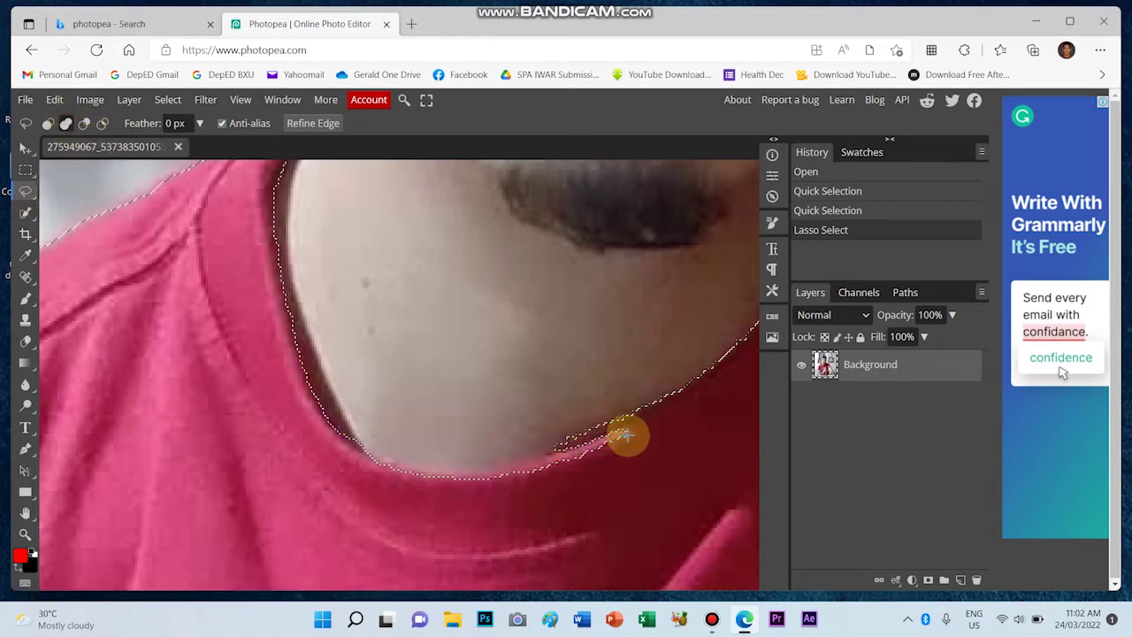
drag(632, 426, 545, 455)
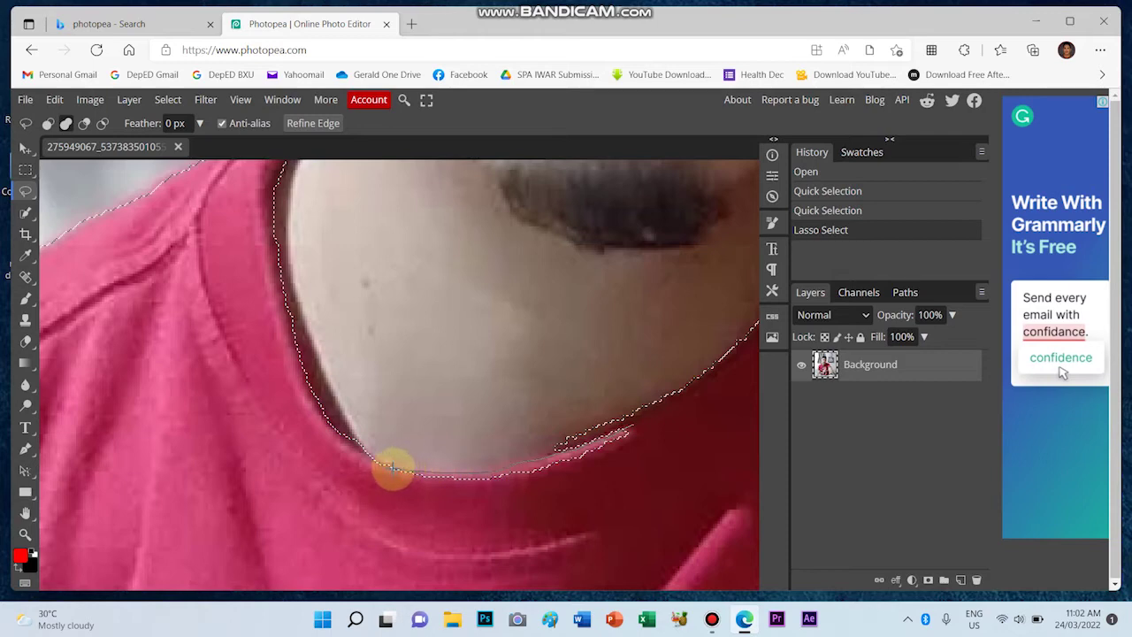
mouse_move(392, 467)
mouse_down()
mouse_move(407, 492)
mouse_move(459, 512)
mouse_move(577, 515)
mouse_move(640, 488)
mouse_move(664, 452)
mouse_move(624, 421)
mouse_up()
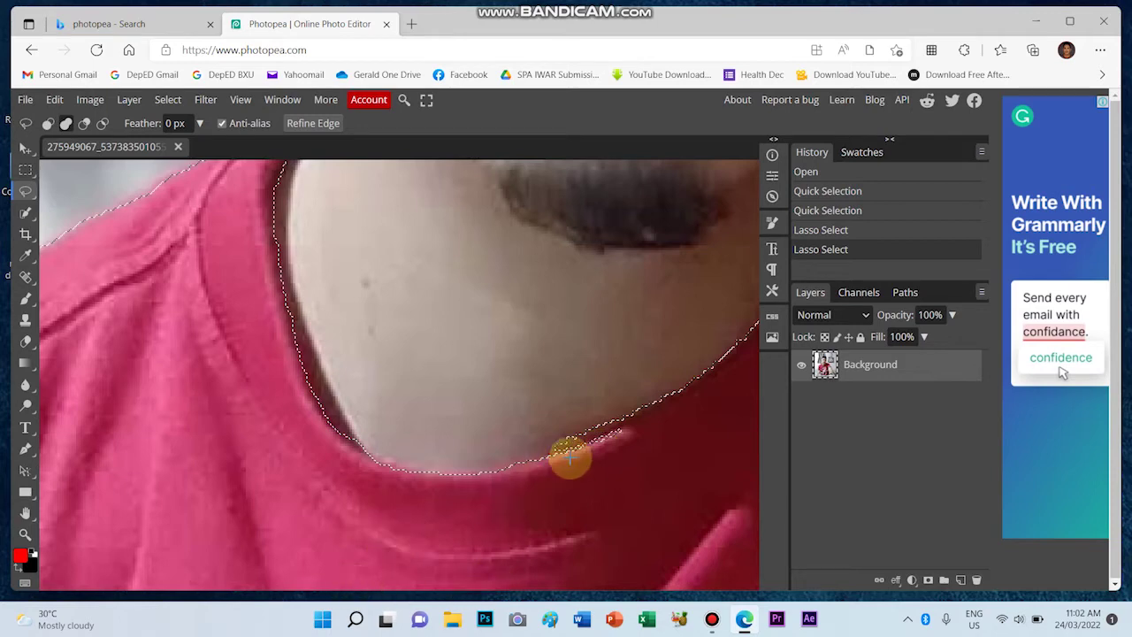
Trim the remaining neck skin from the selection along the collar with Lasso subtract.
scroll(601, 390, down, 1)
scroll(664, 389, down, 1)
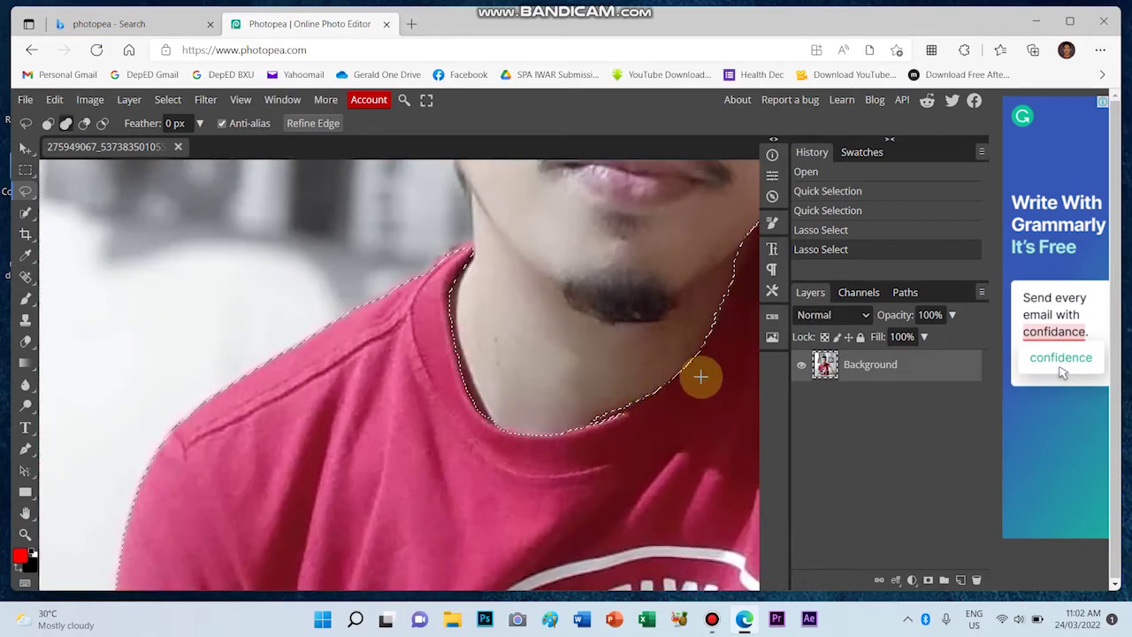
scroll(686, 381, up, 1)
scroll(664, 406, up, 1)
scroll(607, 464, up, 1)
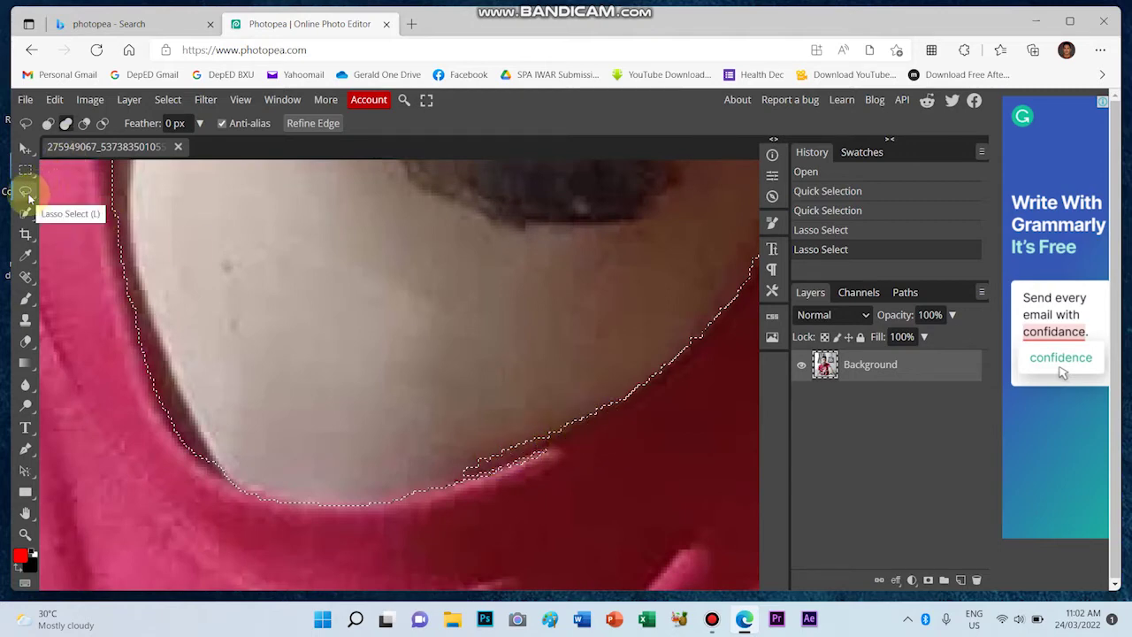
click(84, 123)
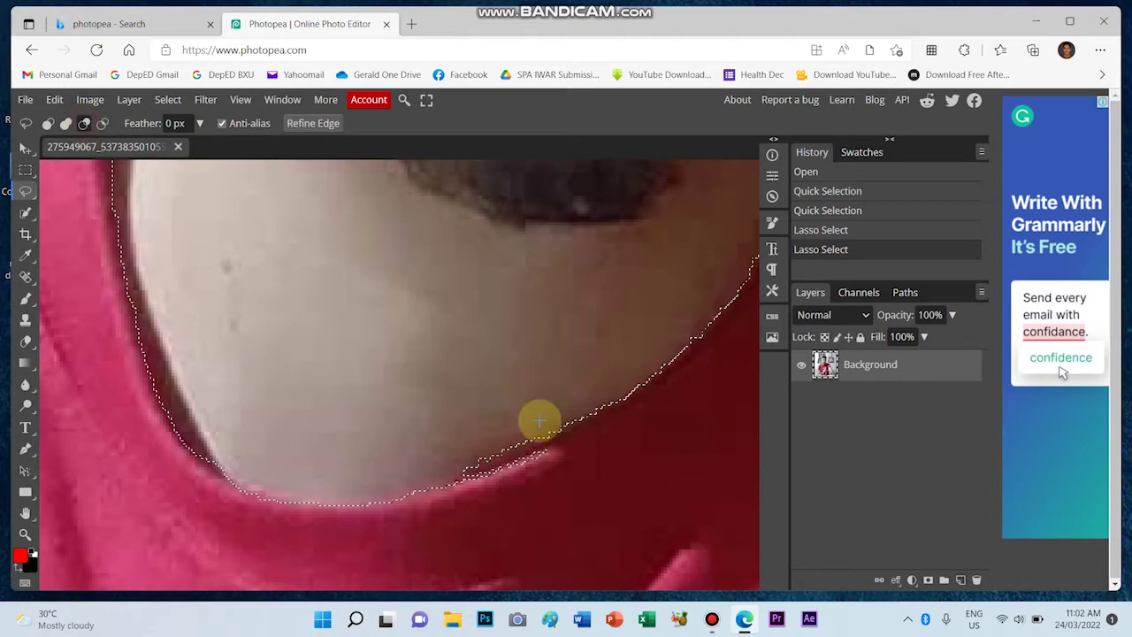
mouse_move(474, 466)
mouse_down()
mouse_move(455, 478)
mouse_move(537, 455)
mouse_move(619, 410)
mouse_move(664, 366)
mouse_move(622, 345)
mouse_move(465, 404)
mouse_move(425, 457)
mouse_move(478, 482)
mouse_up()
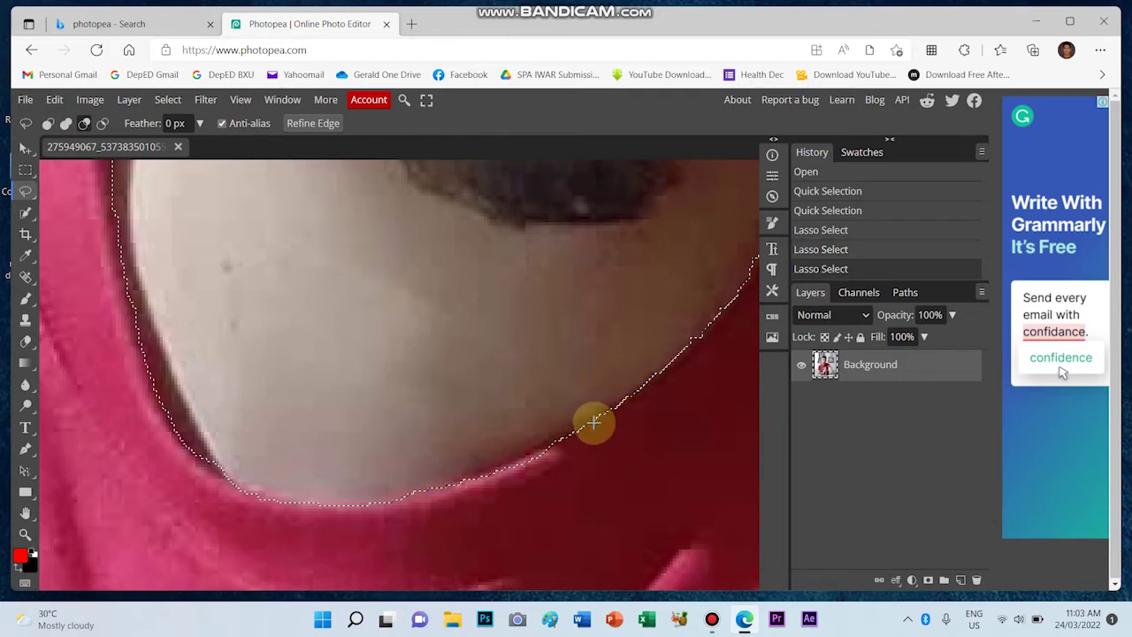
Trace the selection edge along the left red sleeve to cut out arm skin.
scroll(593, 423, down, 1)
scroll(593, 423, down, 4)
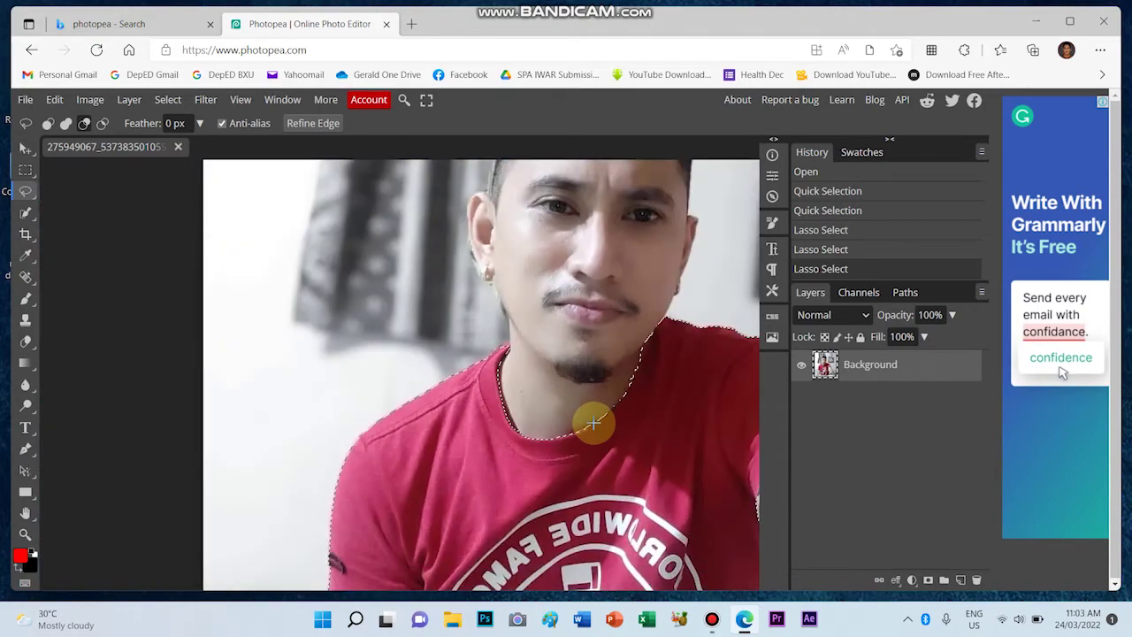
scroll(656, 412, down, 1)
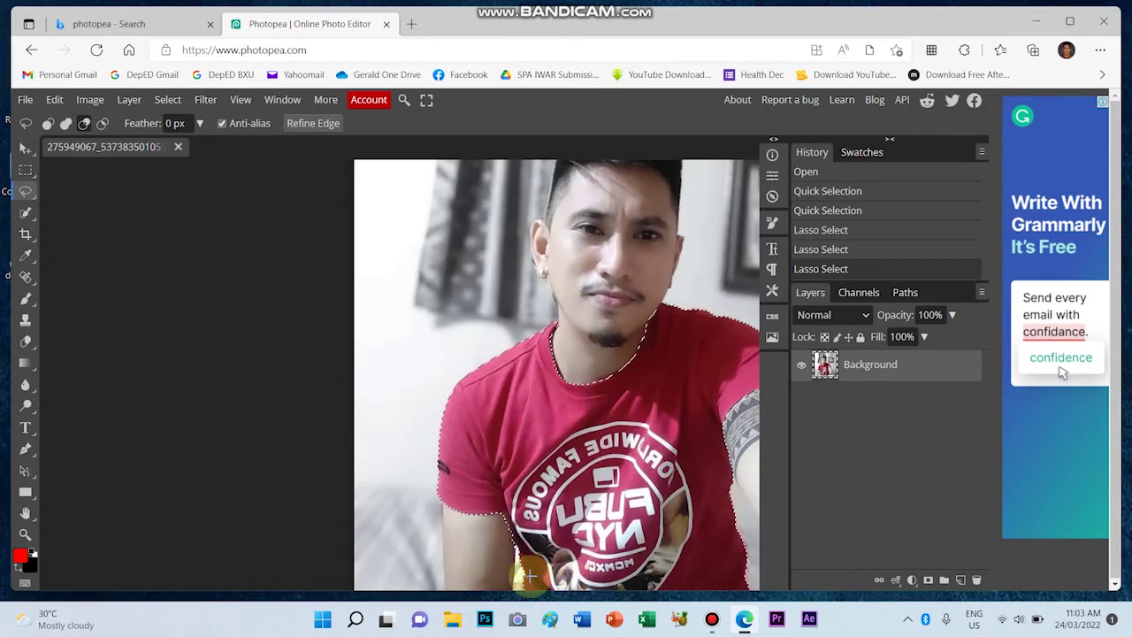
scroll(511, 544, up, 2)
scroll(510, 544, up, 2)
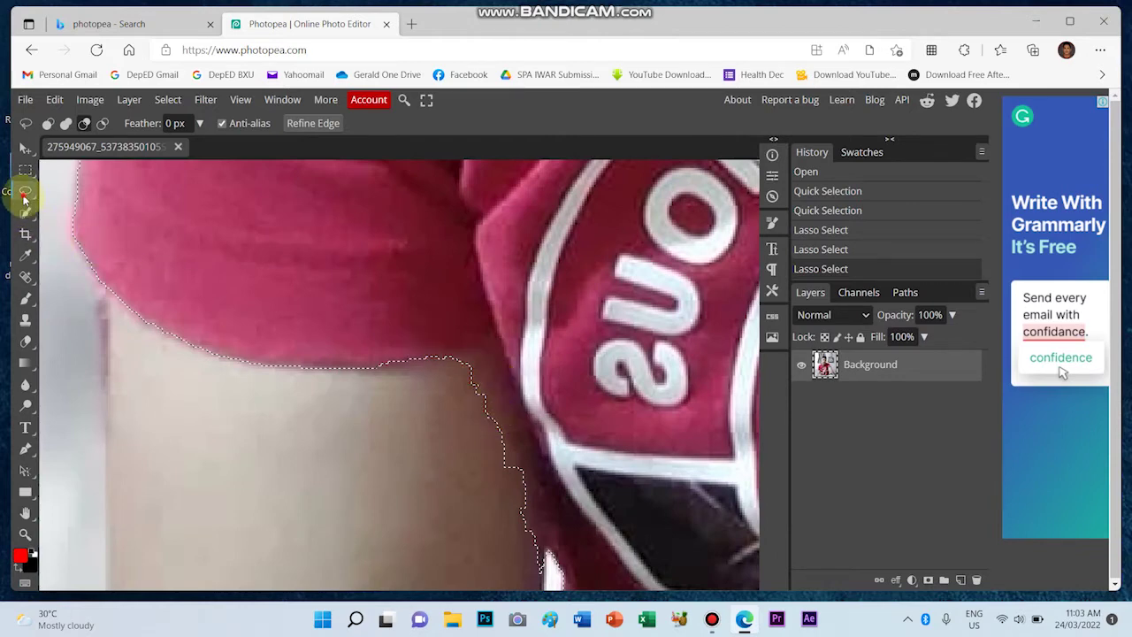
click(352, 314)
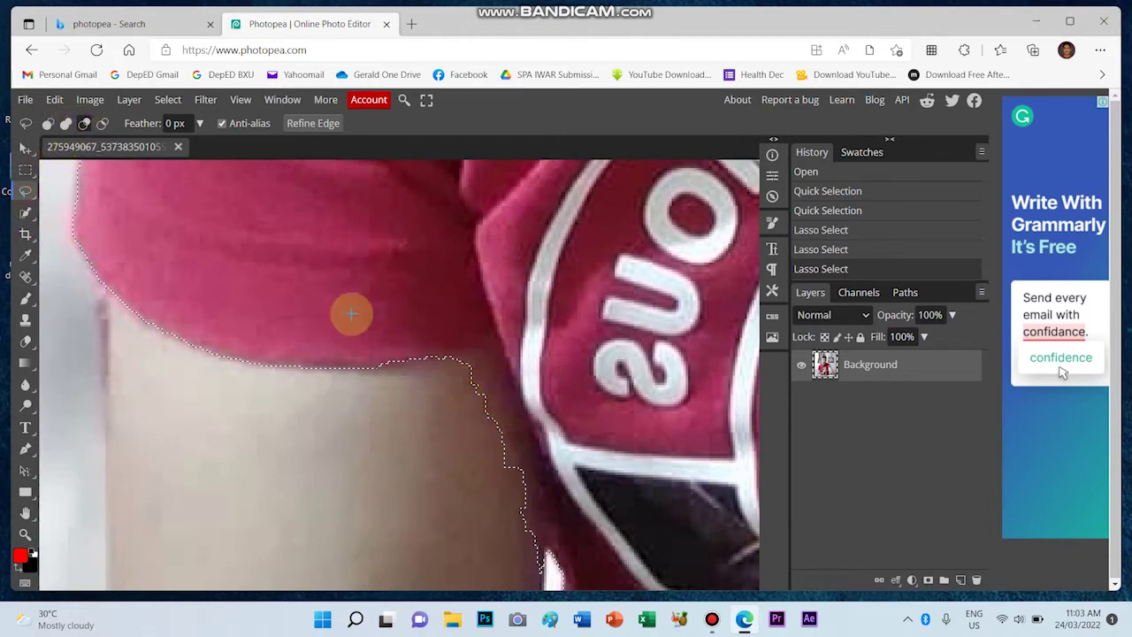
click(445, 356)
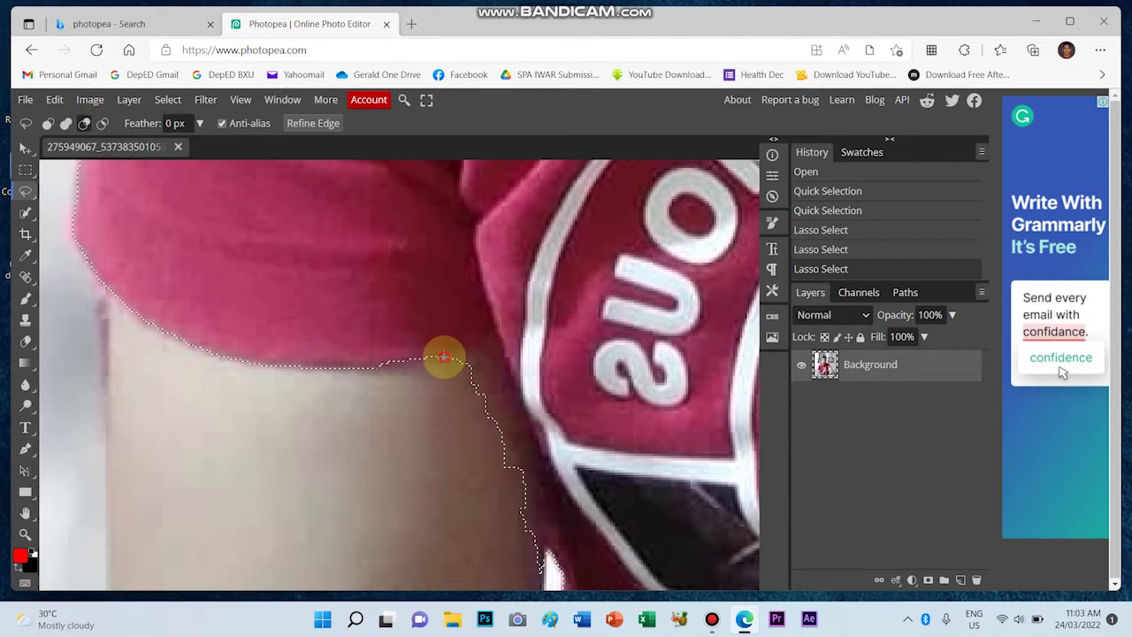
click(493, 347)
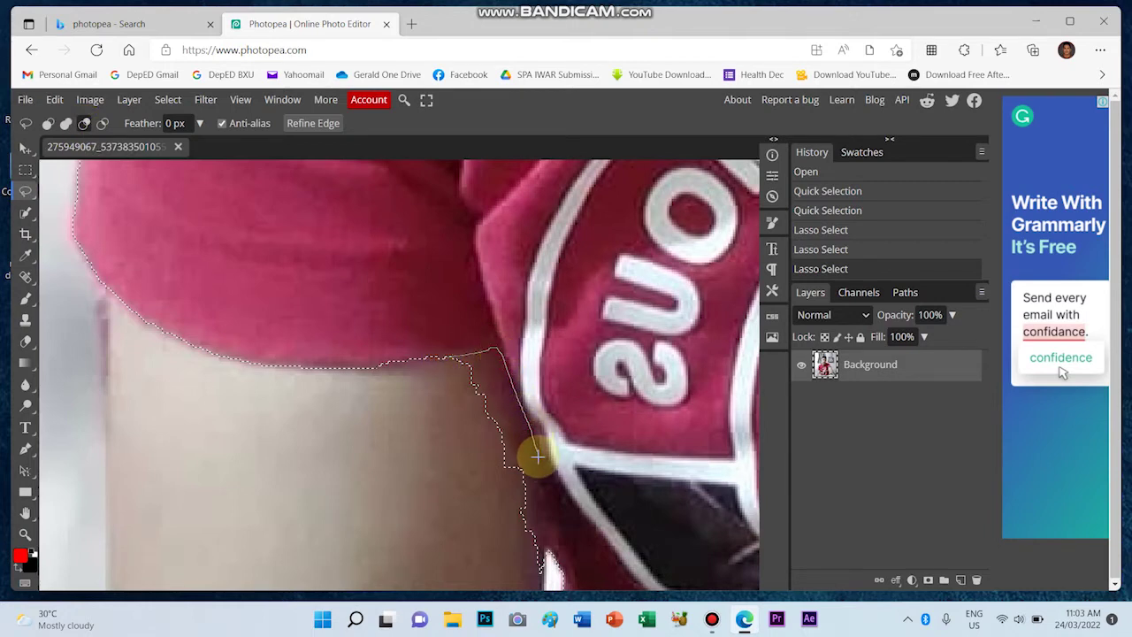
mouse_move(538, 457)
mouse_down()
mouse_move(541, 581)
mouse_move(507, 572)
mouse_move(467, 520)
mouse_move(427, 407)
mouse_move(456, 363)
mouse_up()
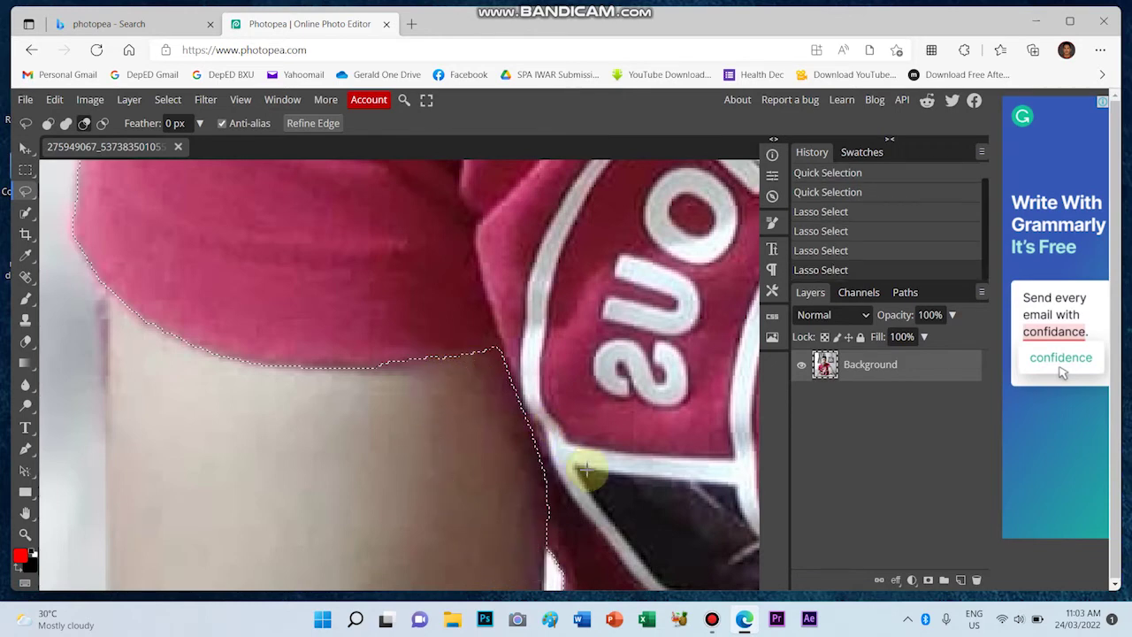
scroll(585, 469, down, 6)
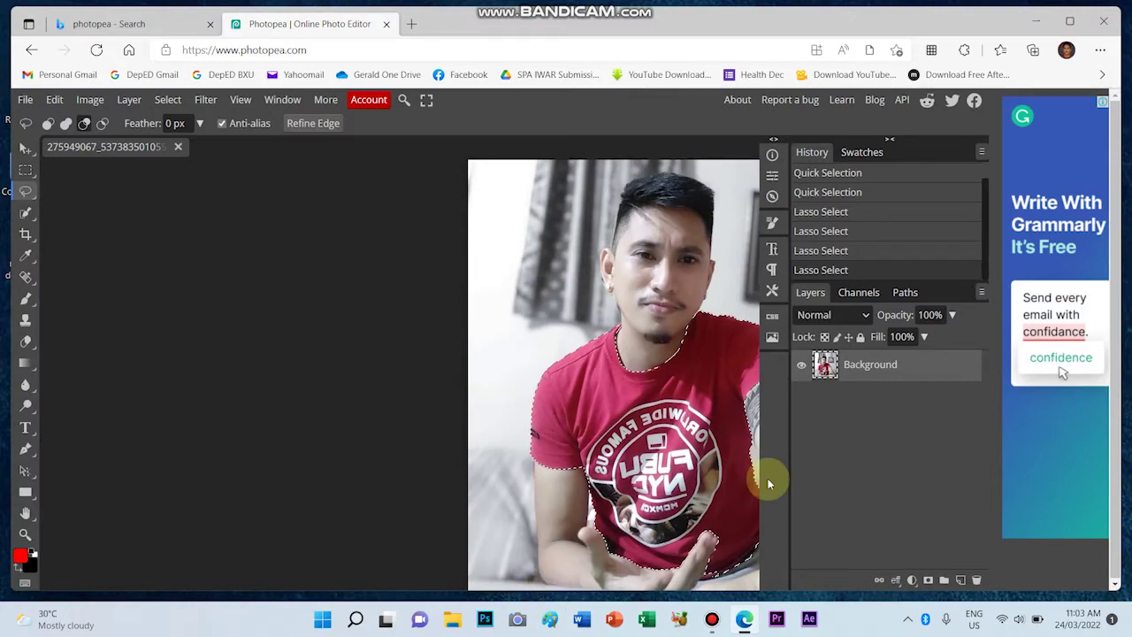
Lasso the red shirt area beside the fingers into the selection.
scroll(751, 538, down, 2)
scroll(361, 535, up, 4)
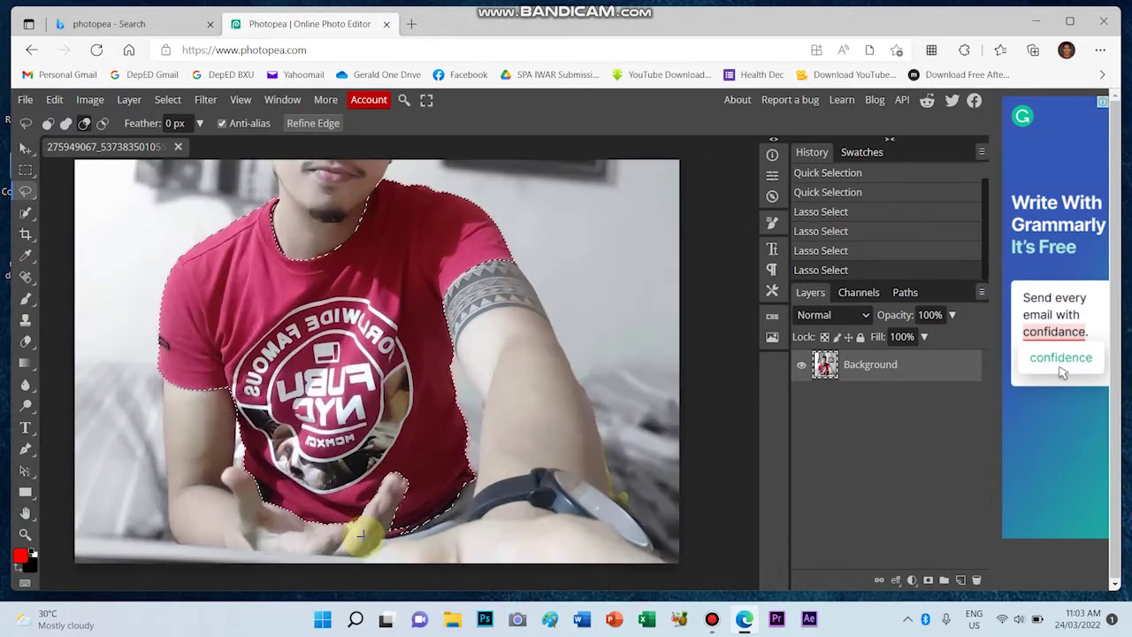
scroll(363, 536, up, 5)
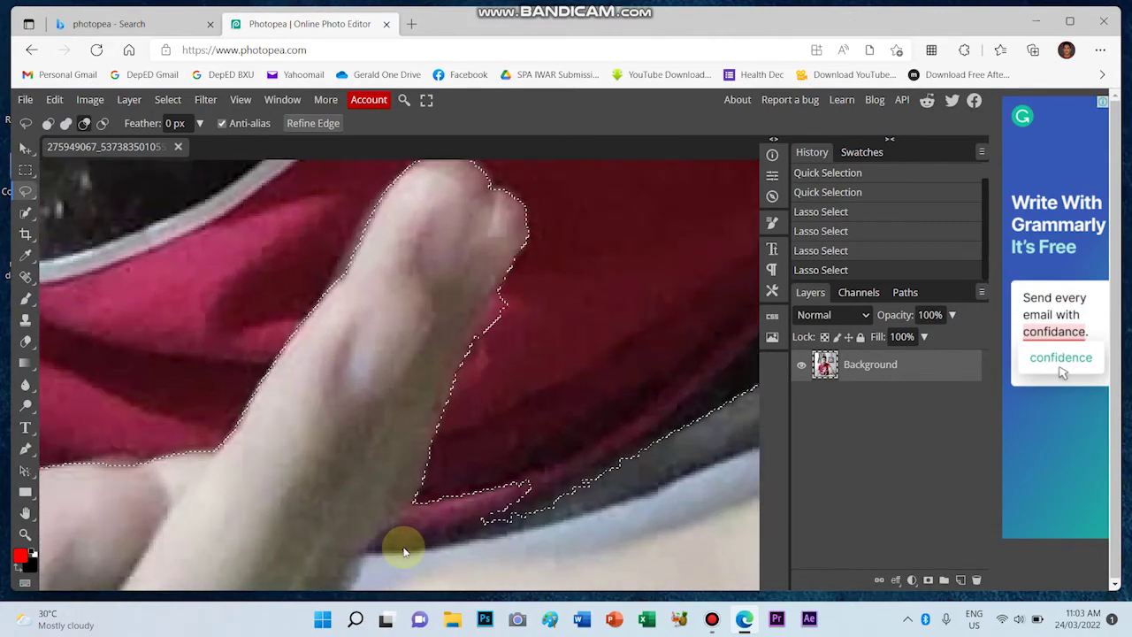
scroll(402, 522, down, 3)
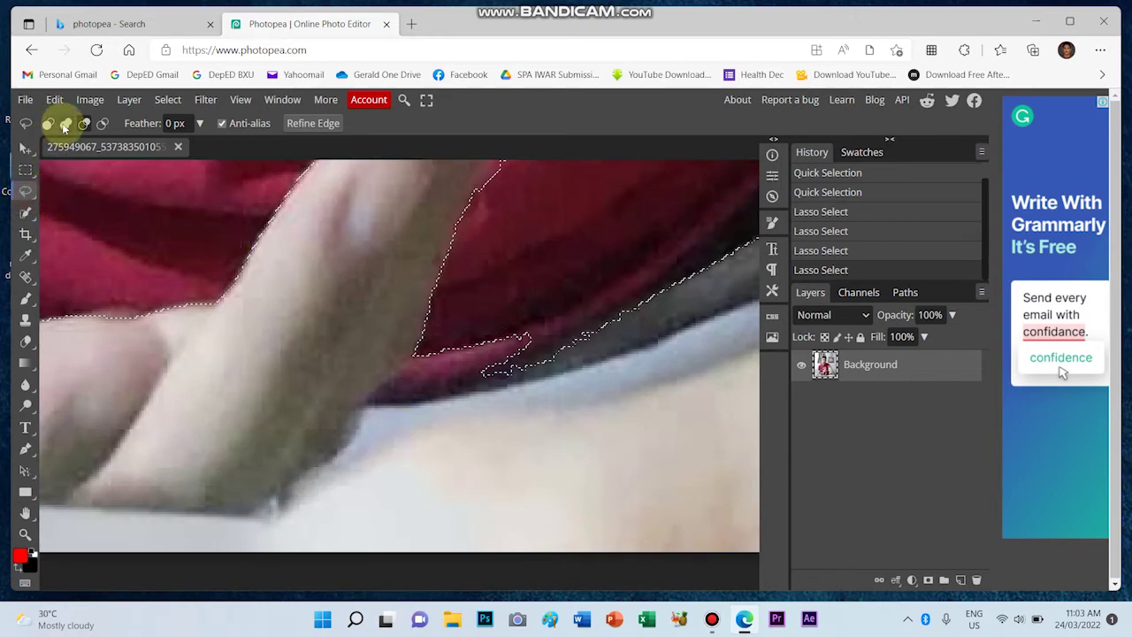
mouse_move(336, 306)
mouse_down()
mouse_move(428, 342)
mouse_move(366, 400)
mouse_move(378, 406)
mouse_move(491, 392)
mouse_move(526, 372)
mouse_move(547, 334)
mouse_move(503, 311)
mouse_move(411, 352)
mouse_up()
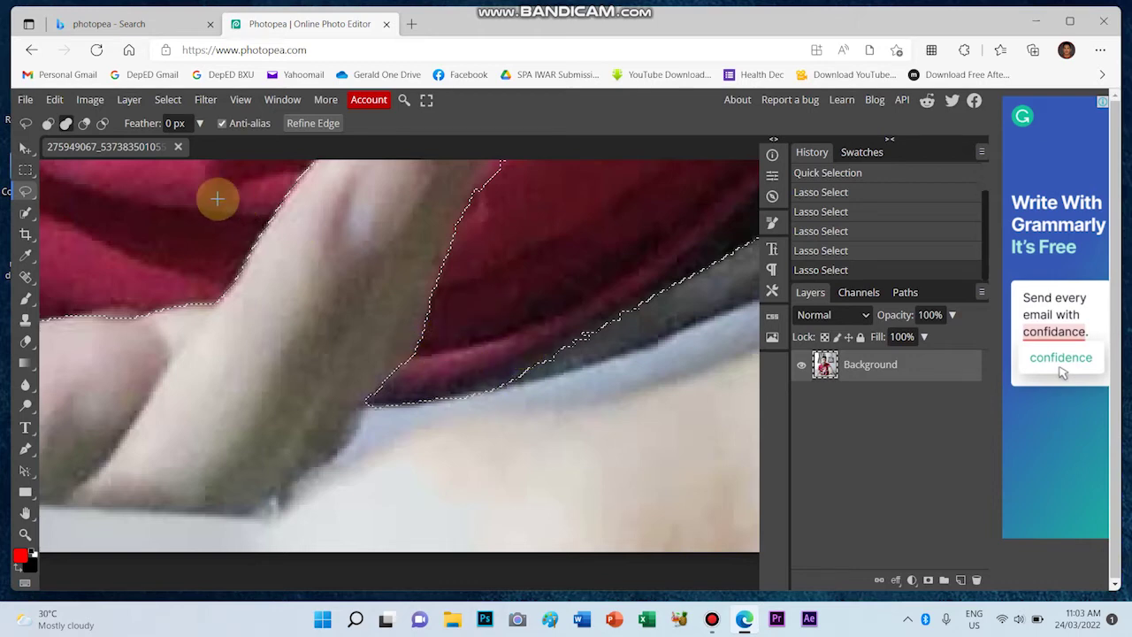
click(26, 147)
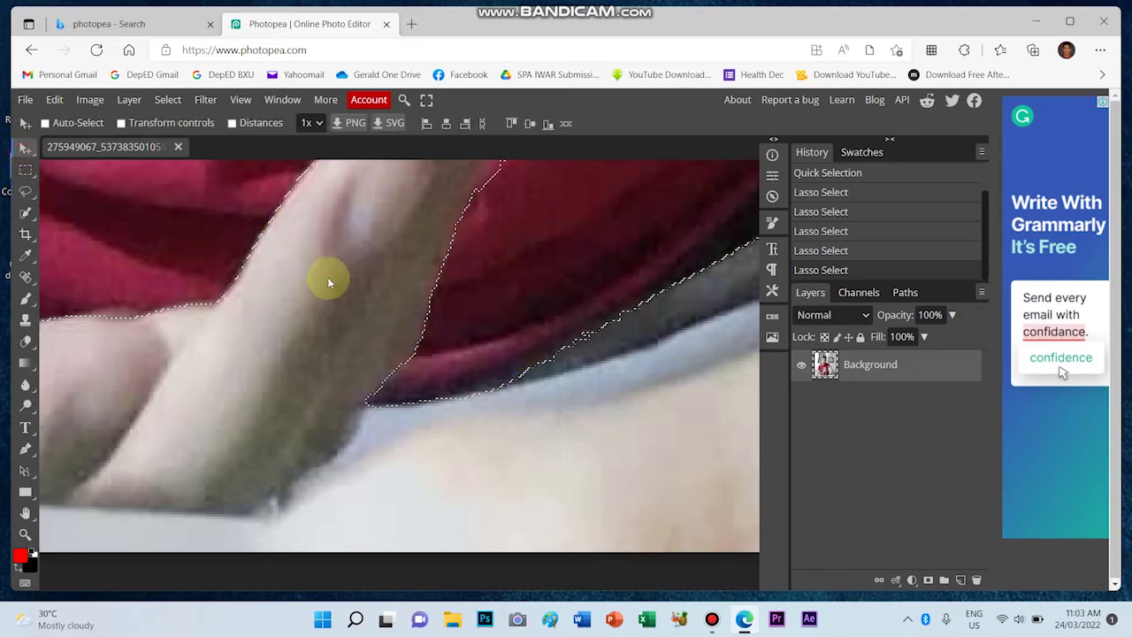
scroll(321, 269, down, 6)
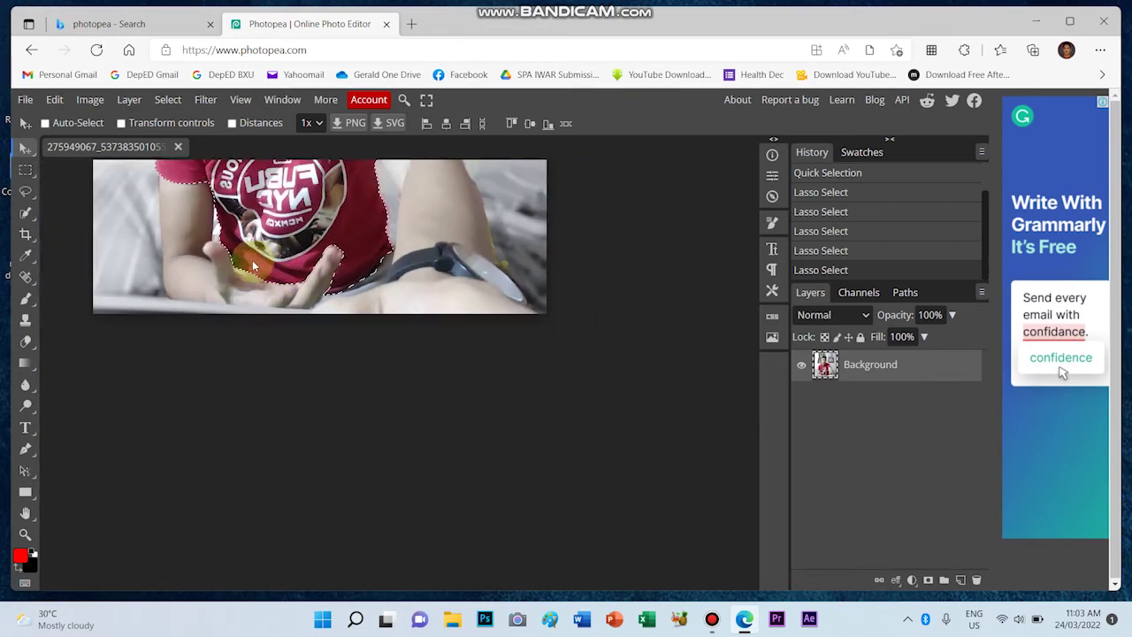
scroll(253, 265, down, 3)
scroll(380, 372, up, 4)
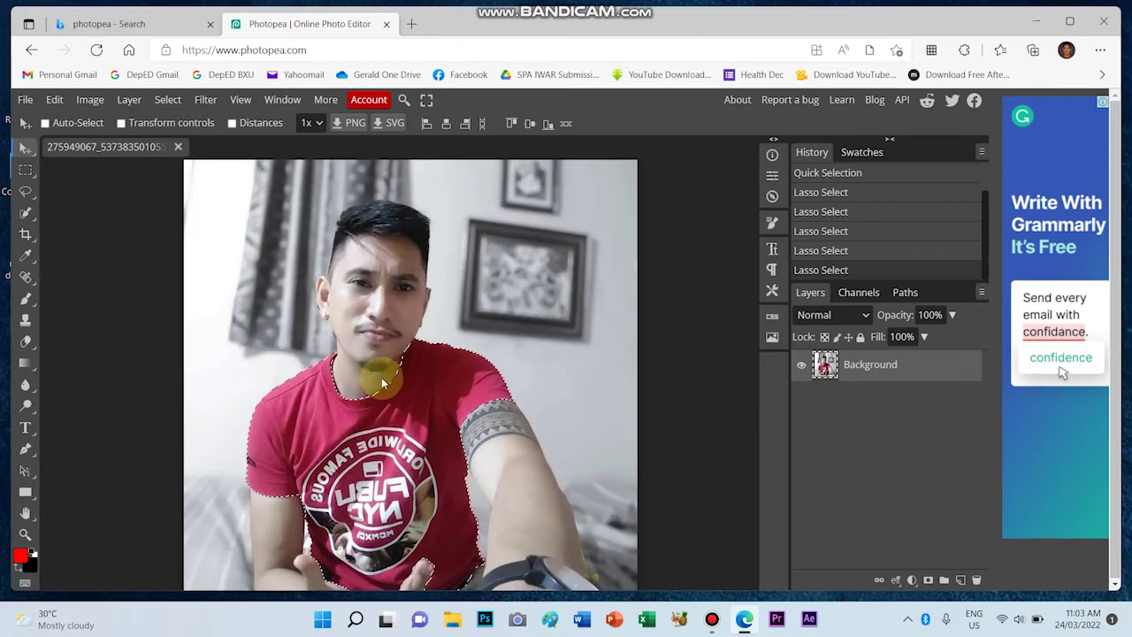
scroll(381, 377, down, 2)
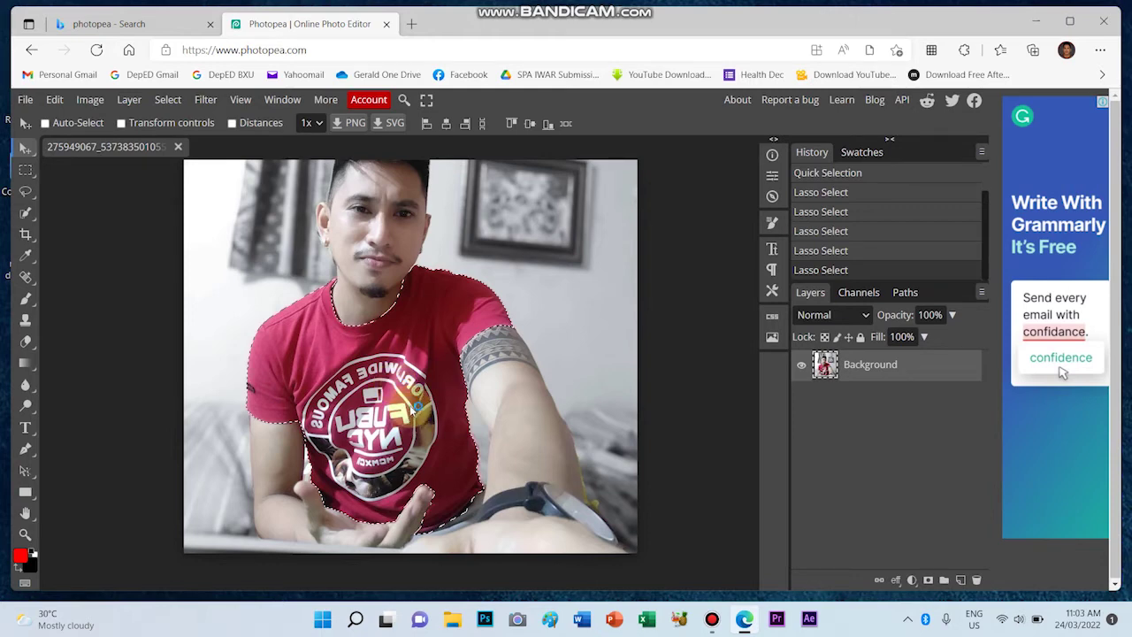
click(412, 400)
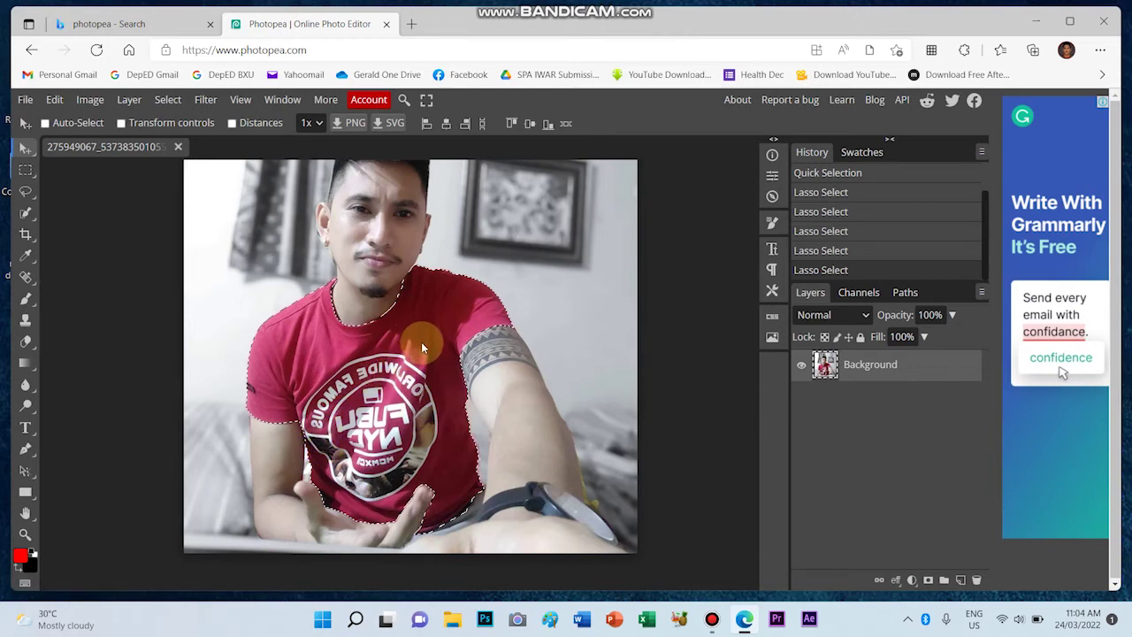
scroll(418, 376, down, 2)
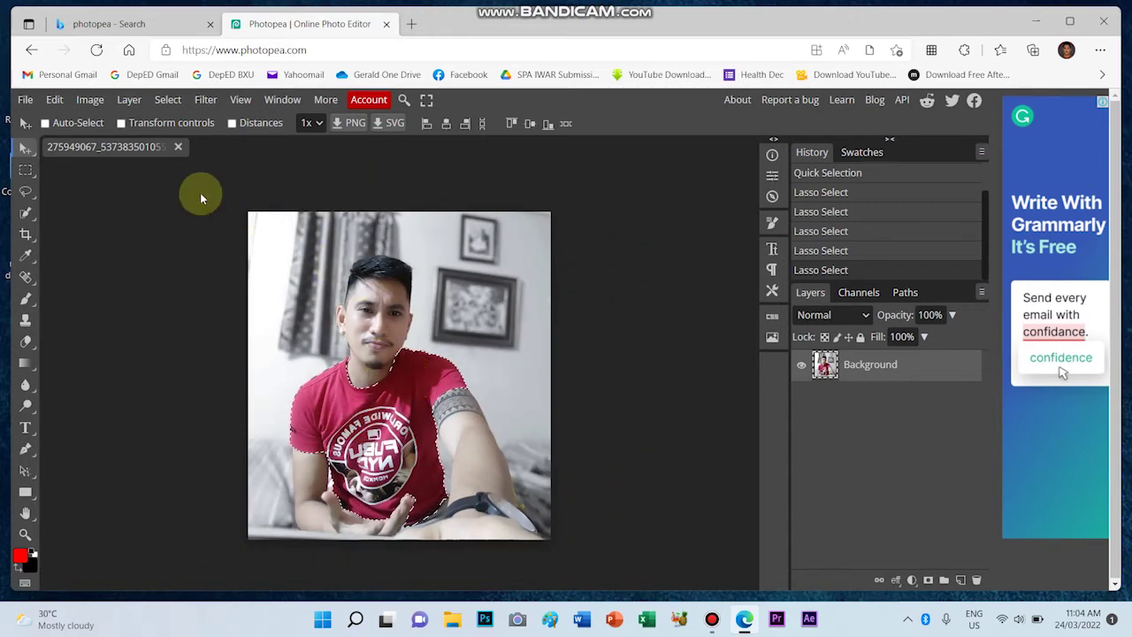
Bring up Image > Adjustments > Hue/Saturation and place its dialog beside the photo.
click(88, 102)
mouse_move(115, 148)
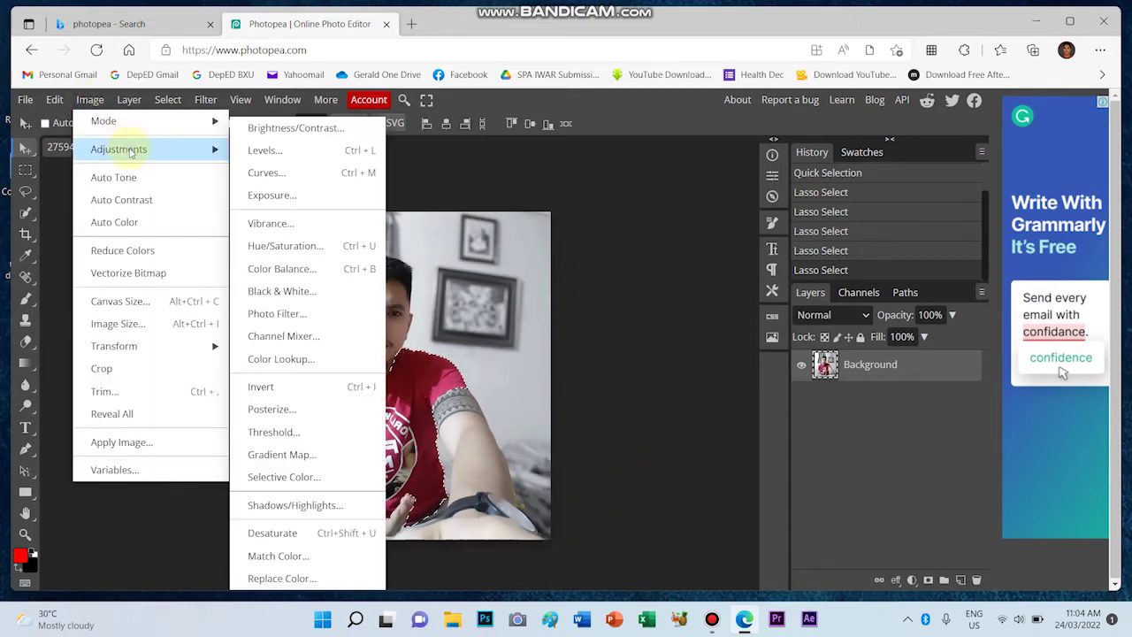
click(306, 253)
drag(298, 205, 730, 211)
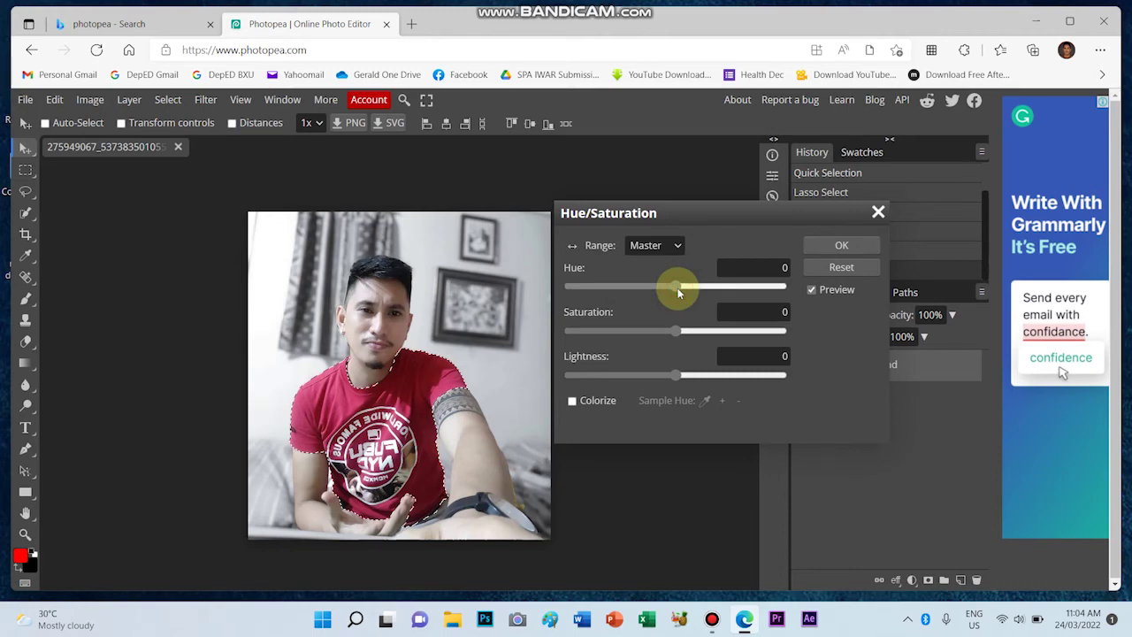
Apply Hue -137 with Saturation left at 0, turning the shirt blue.
drag(678, 292, 596, 289)
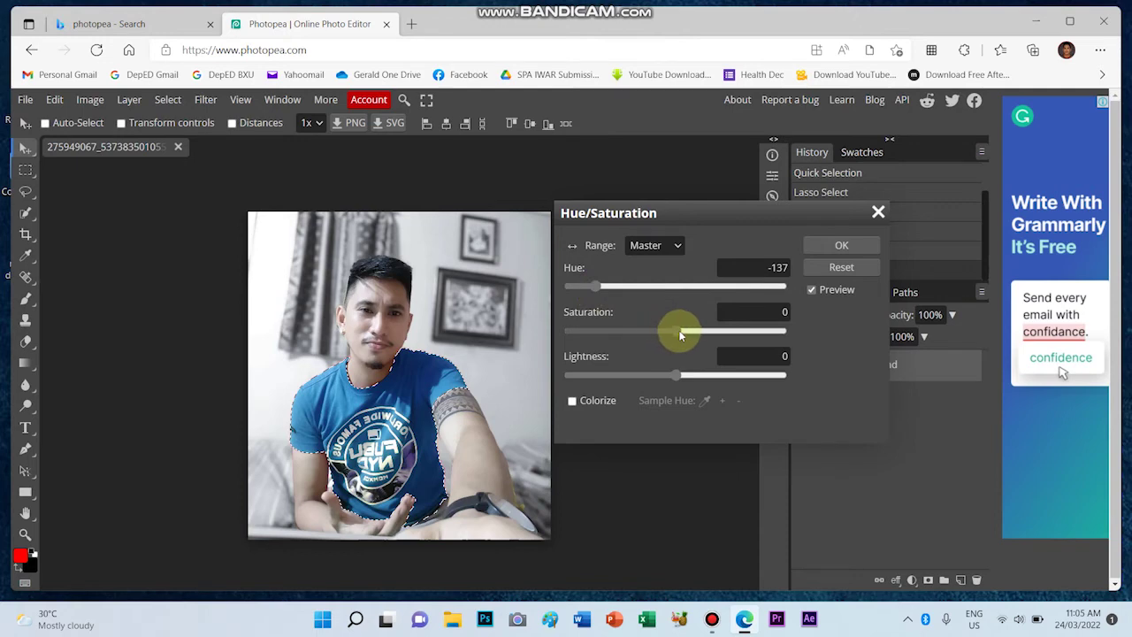
mouse_move(681, 335)
mouse_down()
mouse_move(704, 331)
mouse_move(596, 331)
mouse_move(578, 341)
mouse_move(764, 333)
mouse_move(676, 333)
mouse_up()
click(831, 246)
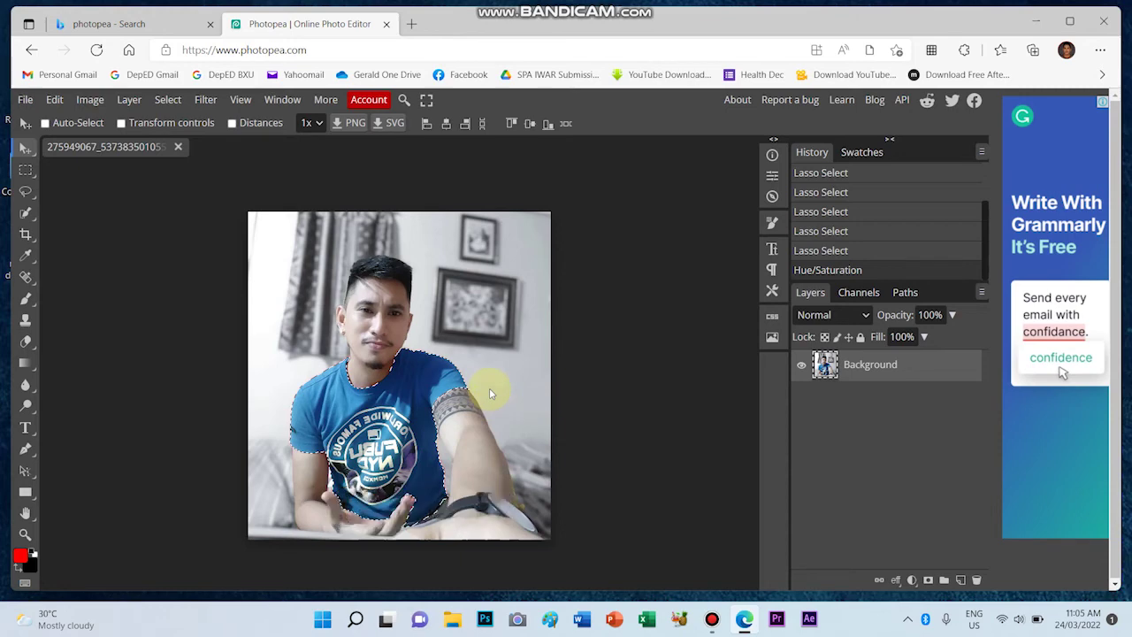
Deselect with Ctrl+D to view the blue t-shirt without an outline.
key(ctrl+d)
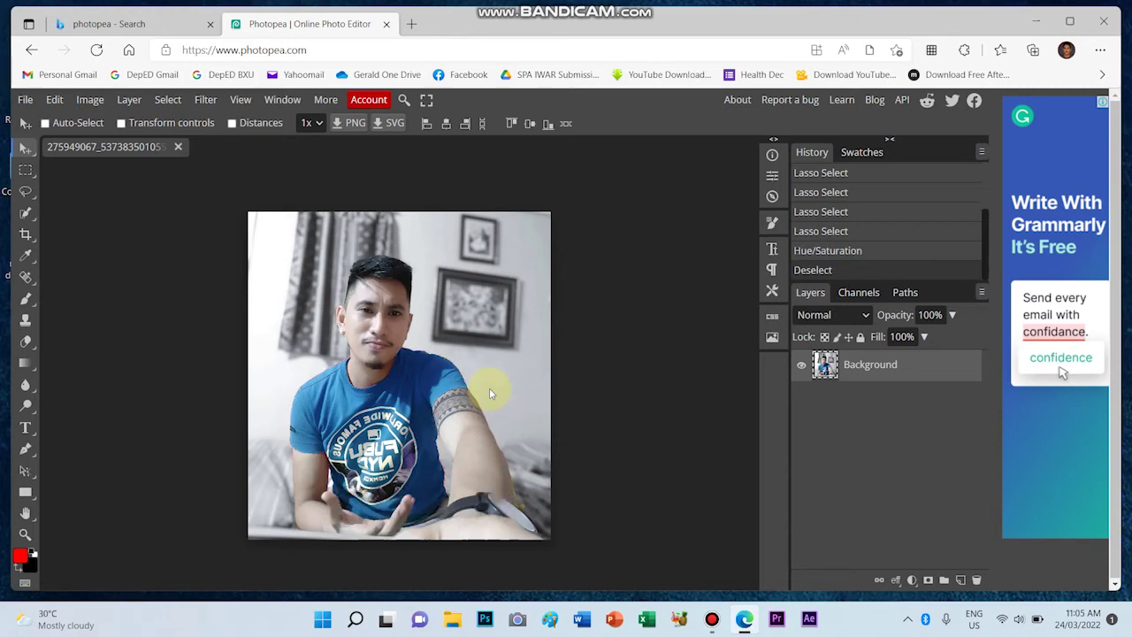
scroll(273, 307, up, 4)
scroll(324, 336, down, 1)
scroll(374, 405, down, 3)
Export the blue-shirt photo as a 1538 × 1668 px JPG at 70% quality.
click(26, 100)
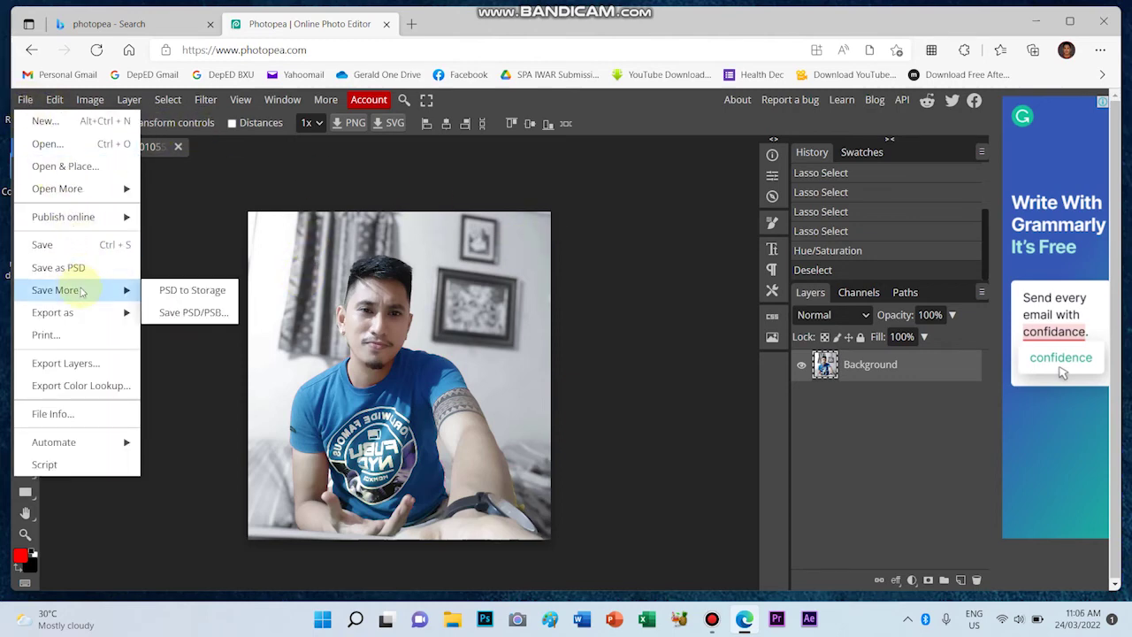
mouse_move(82, 312)
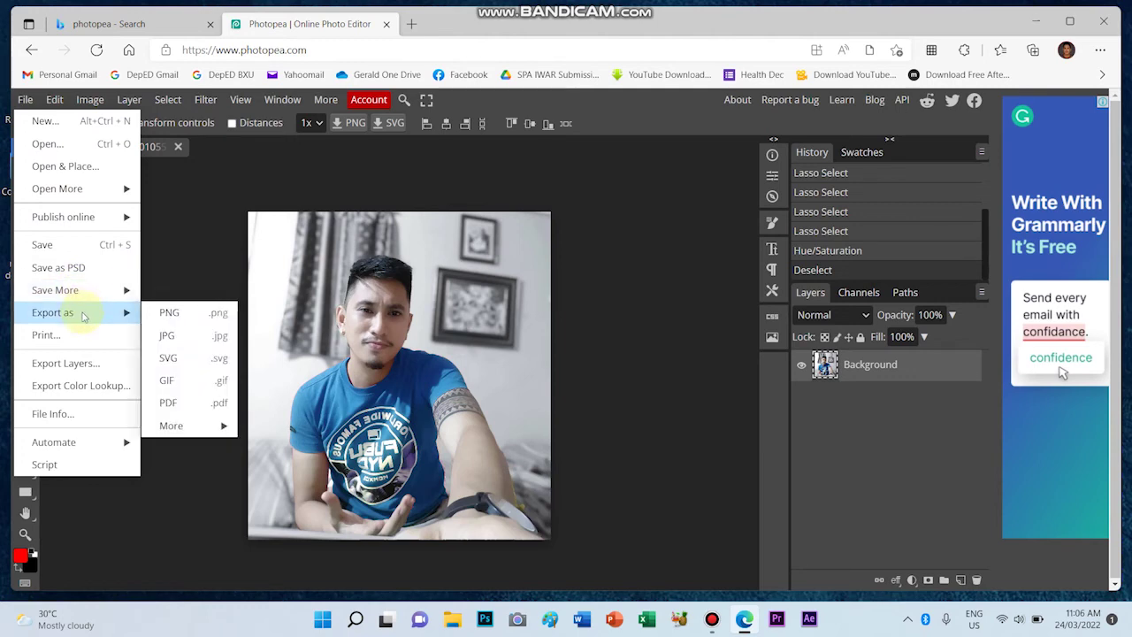
click(193, 338)
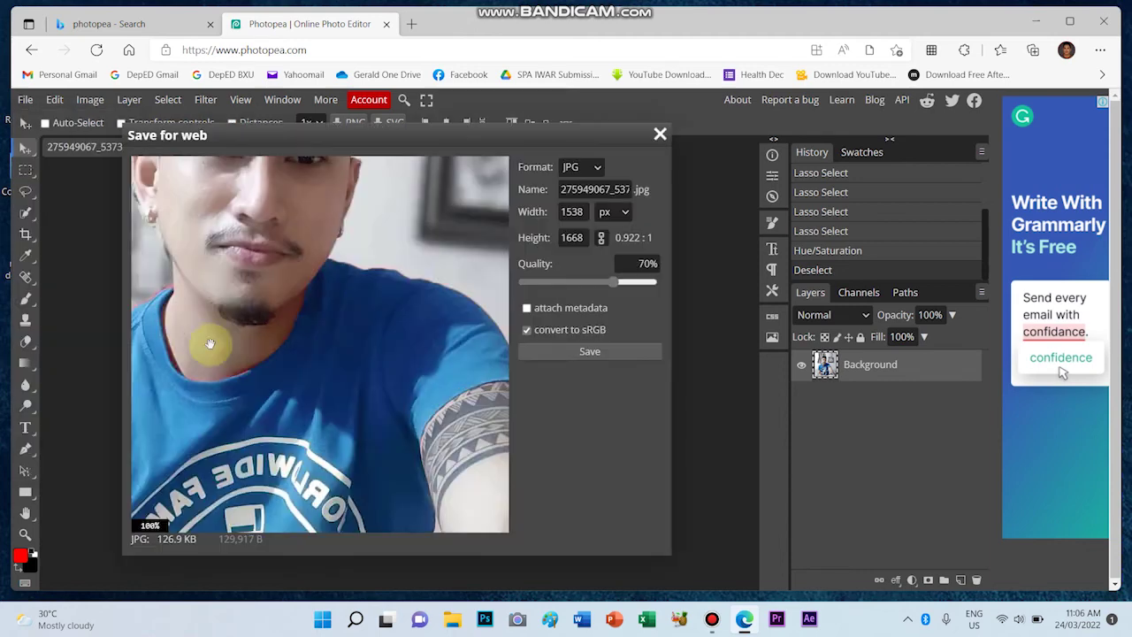
click(583, 354)
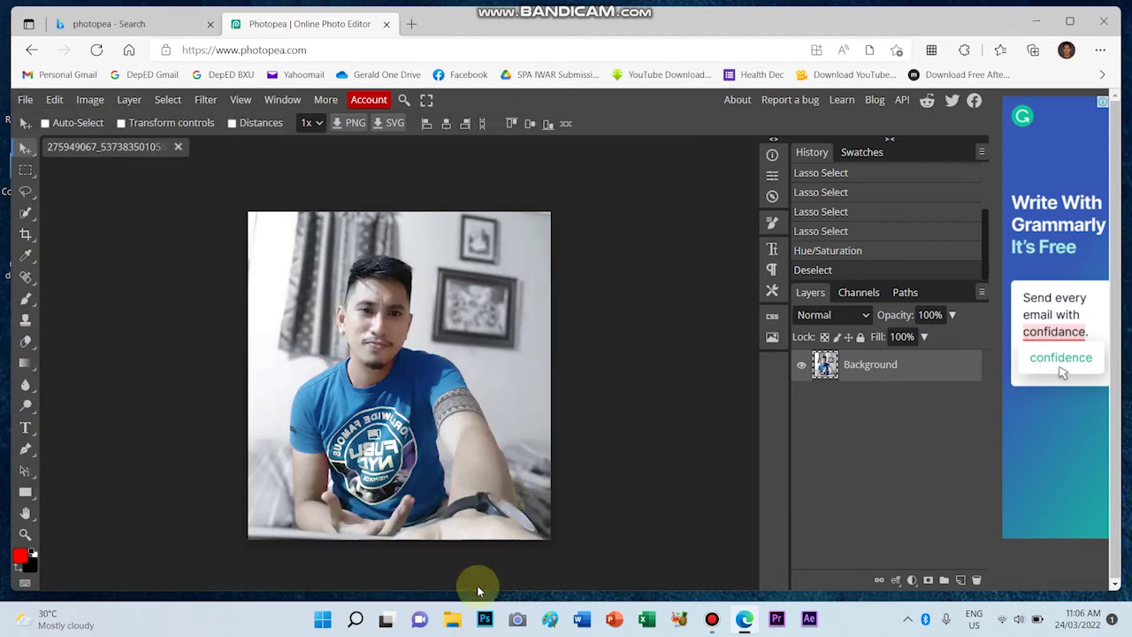
Open the original red-shirt photo from the Downloads folder in Photos.
click(453, 621)
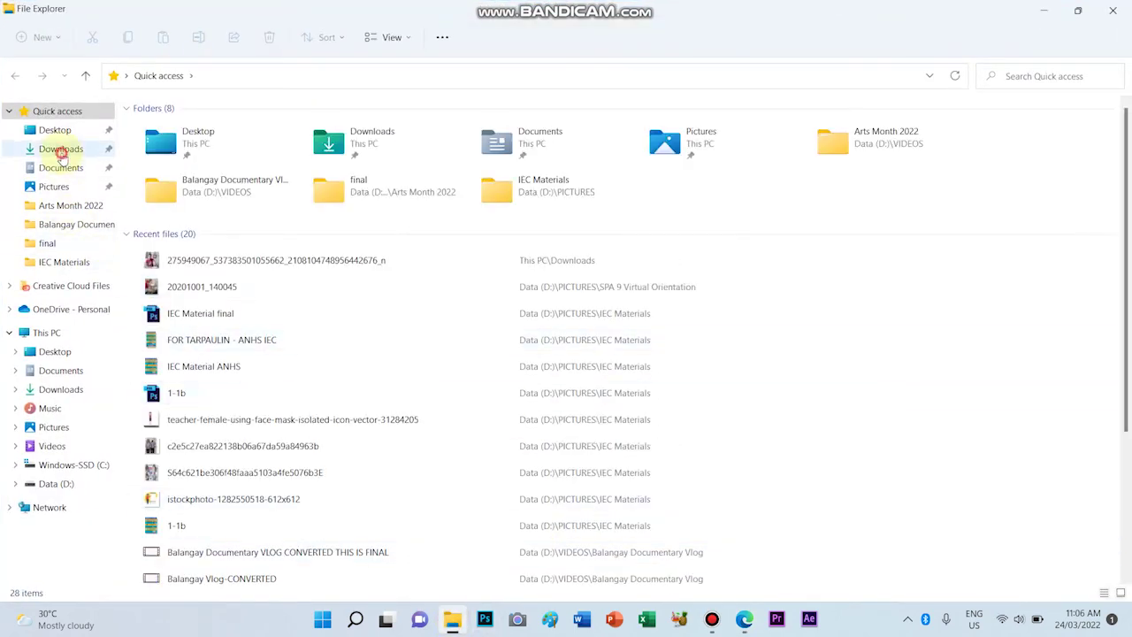
click(61, 153)
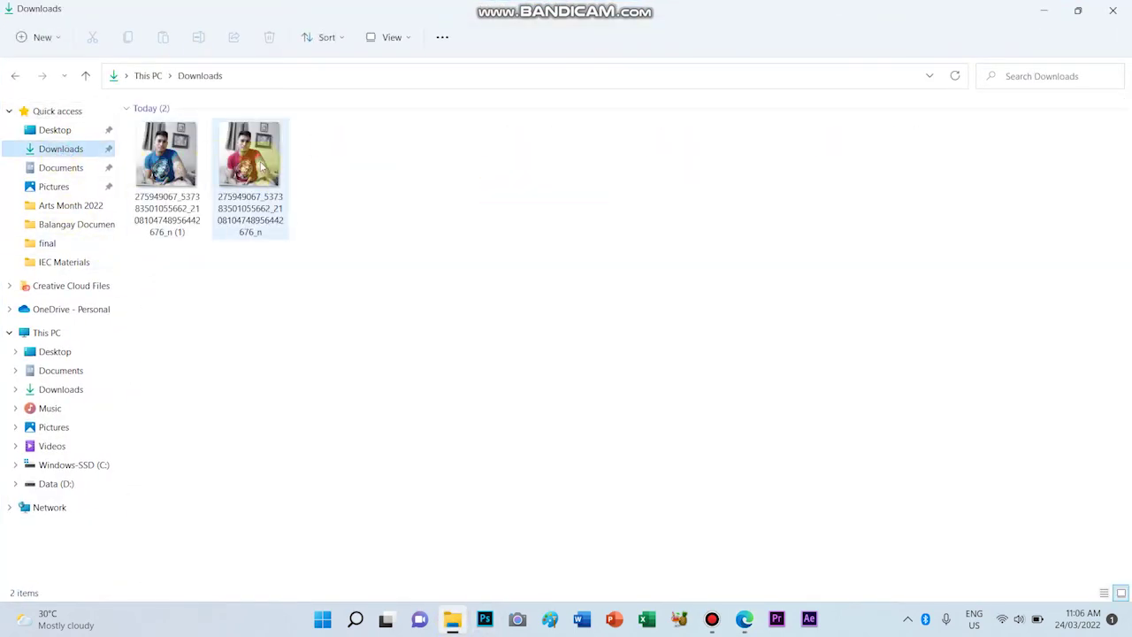
double_click(261, 164)
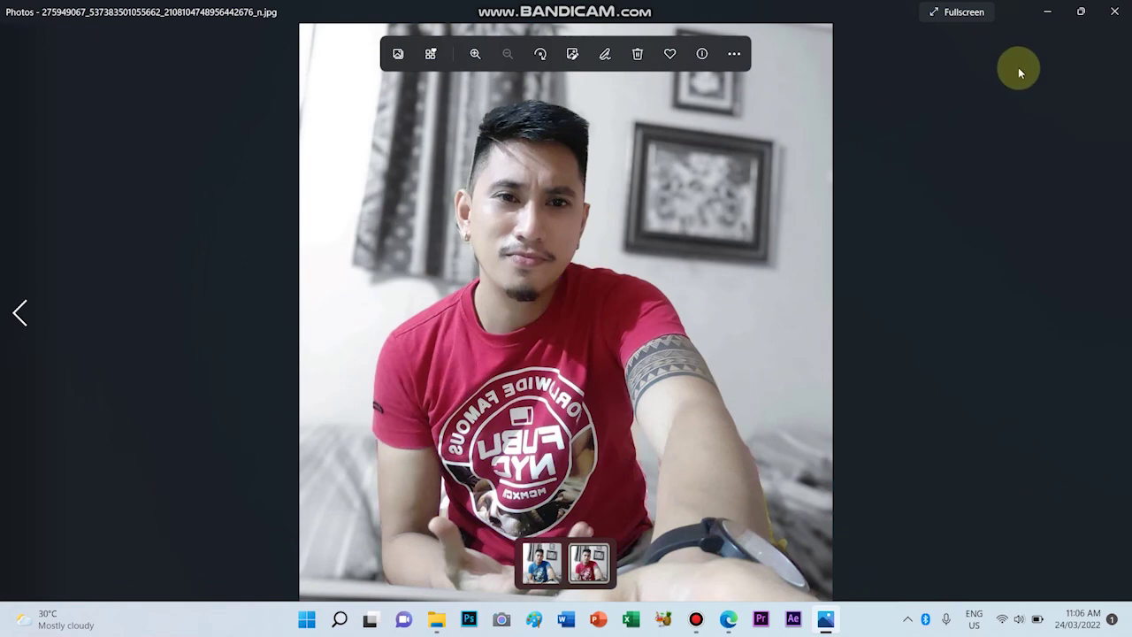
Close the Photos viewer and bring Edge with the blue-shirt edit back to the front.
click(1114, 12)
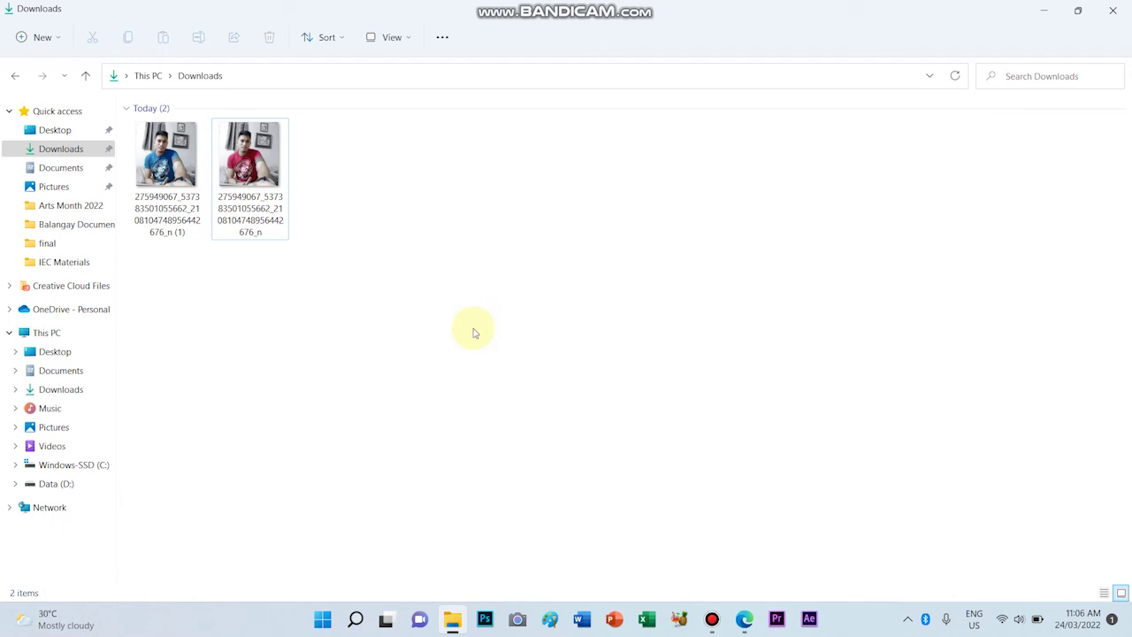
click(745, 620)
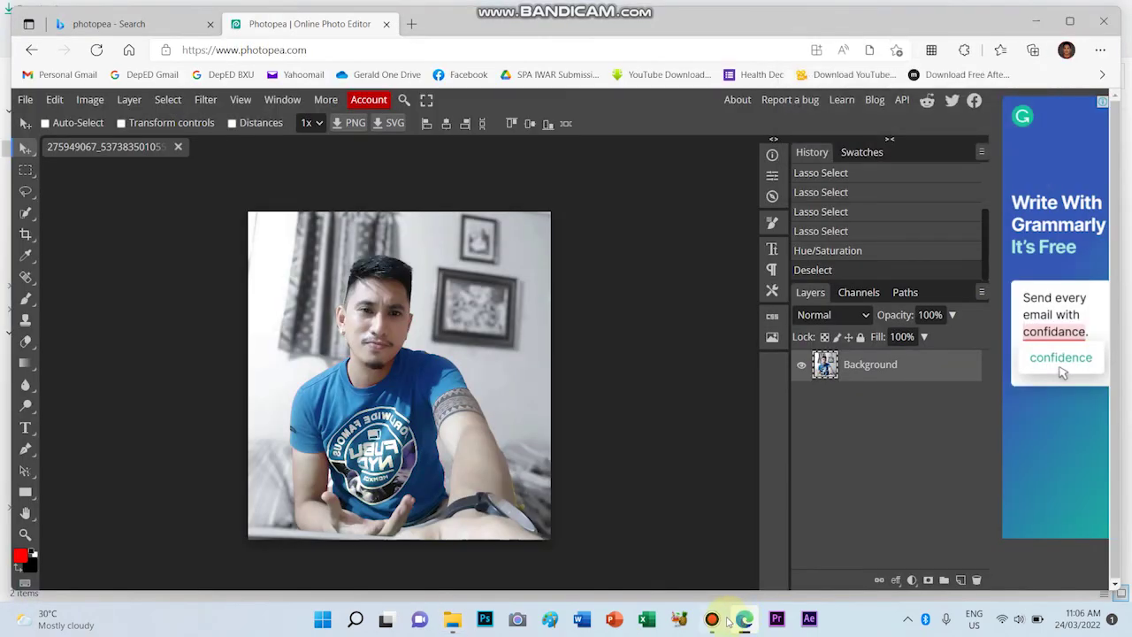